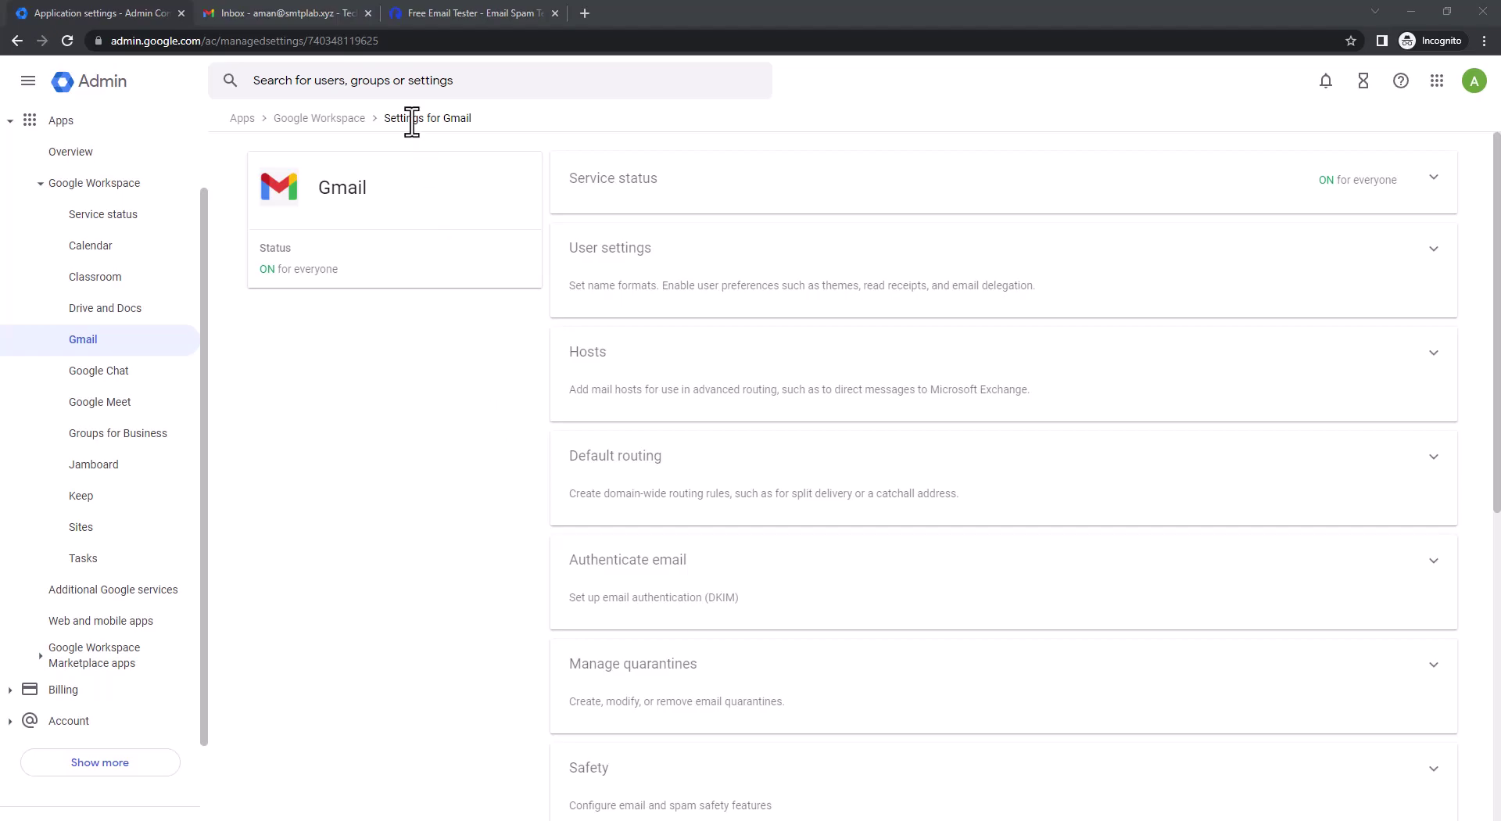
Switch to the Gmail inbox tab, which shows the domain's email-routing verification message
{"action": "left_click", "coordinate": [300, 12]}
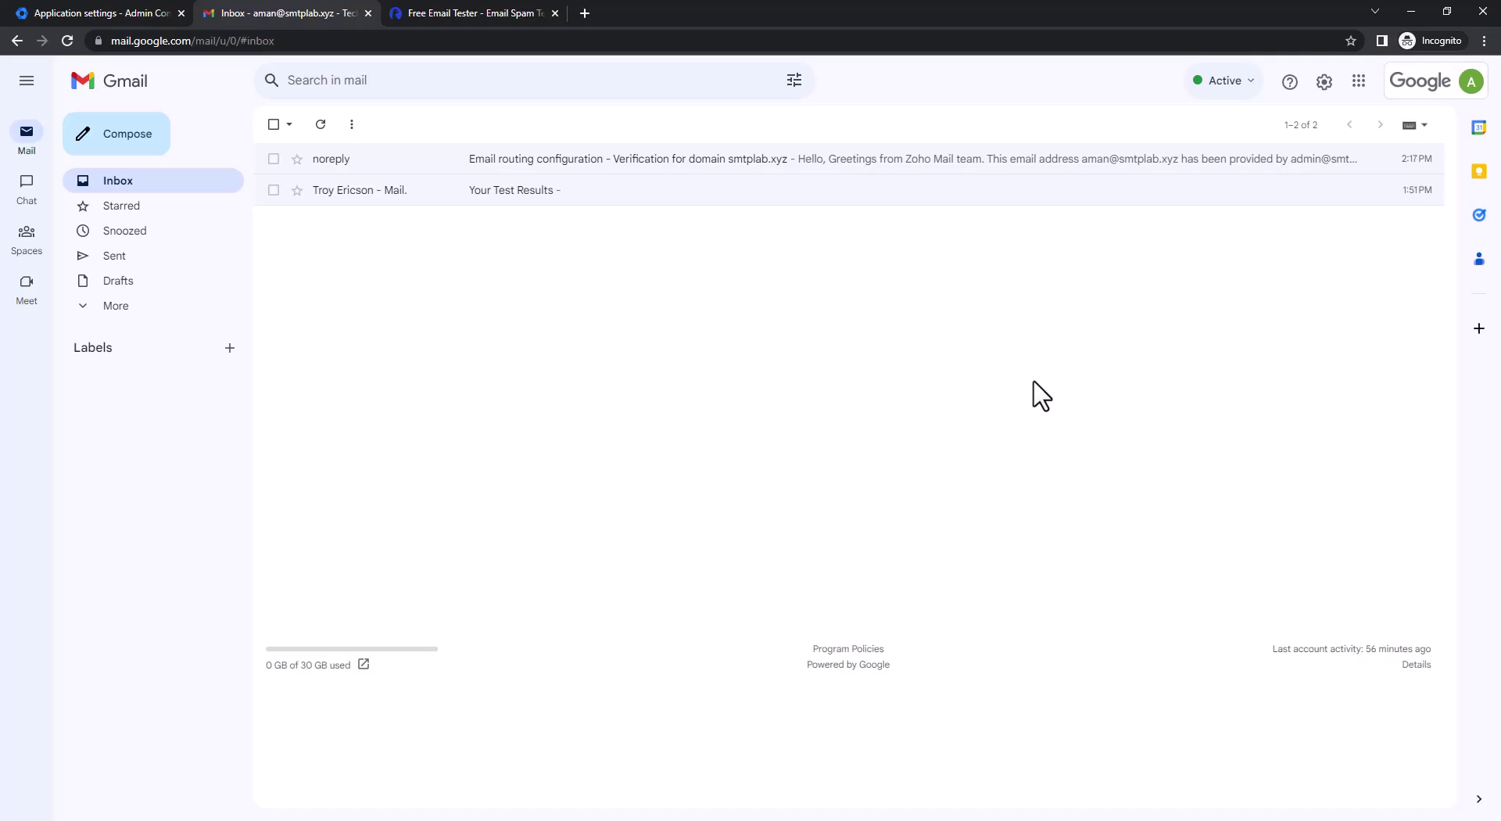
Review Gmail's Forwarding and POP/IMAP settings, cancel adding a forwarding address, and return to Admin Console
{"action": "left_click", "coordinate": [1325, 81]}
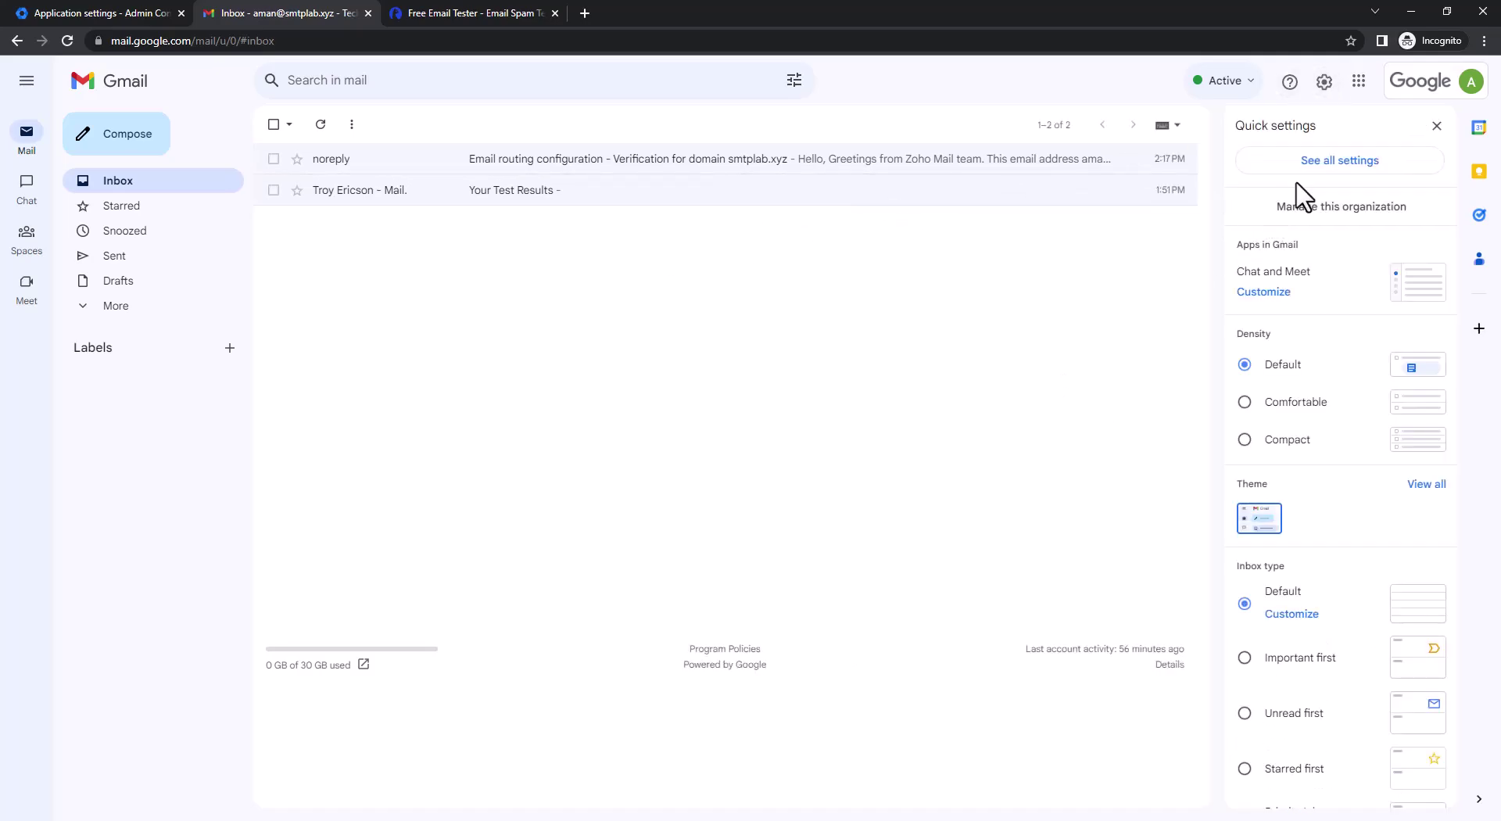
{"action": "left_click", "coordinate": [1316, 172]}
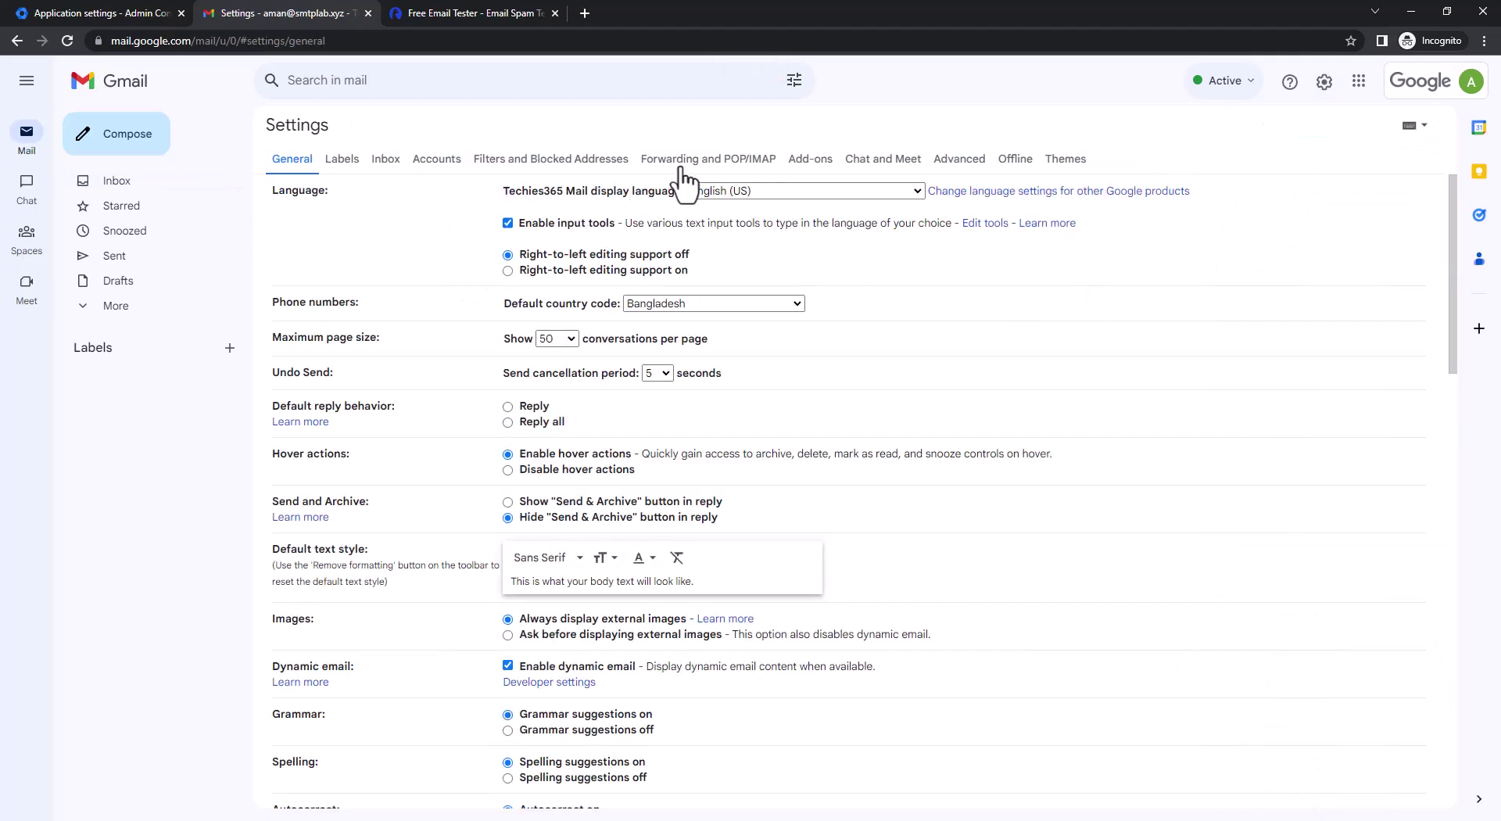
{"action": "left_click", "coordinate": [680, 172]}
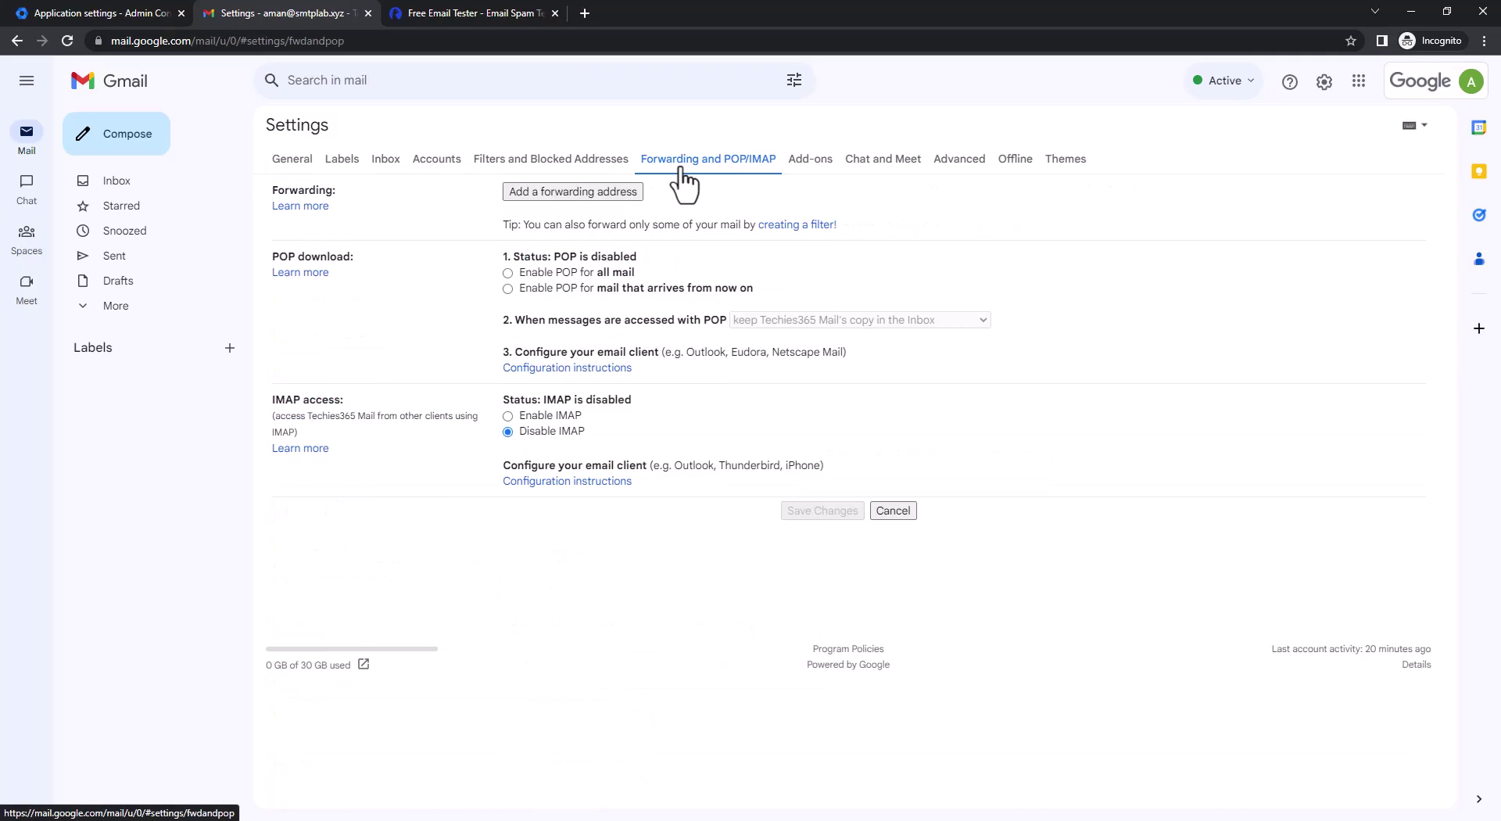
{"action": "left_click", "coordinate": [623, 193]}
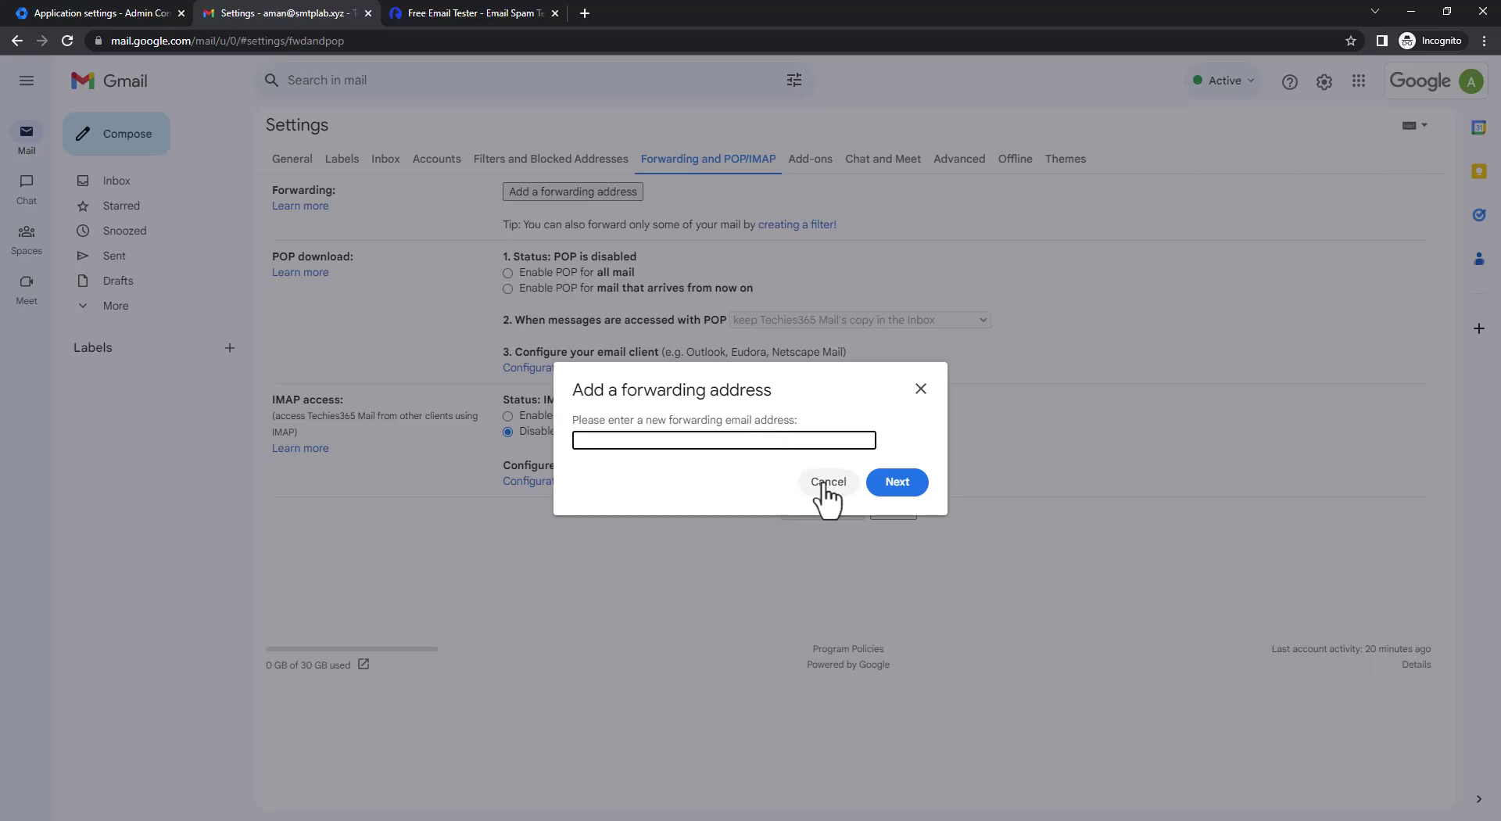
{"action": "left_click", "coordinate": [826, 490]}
{"action": "left_click", "coordinate": [129, 13]}
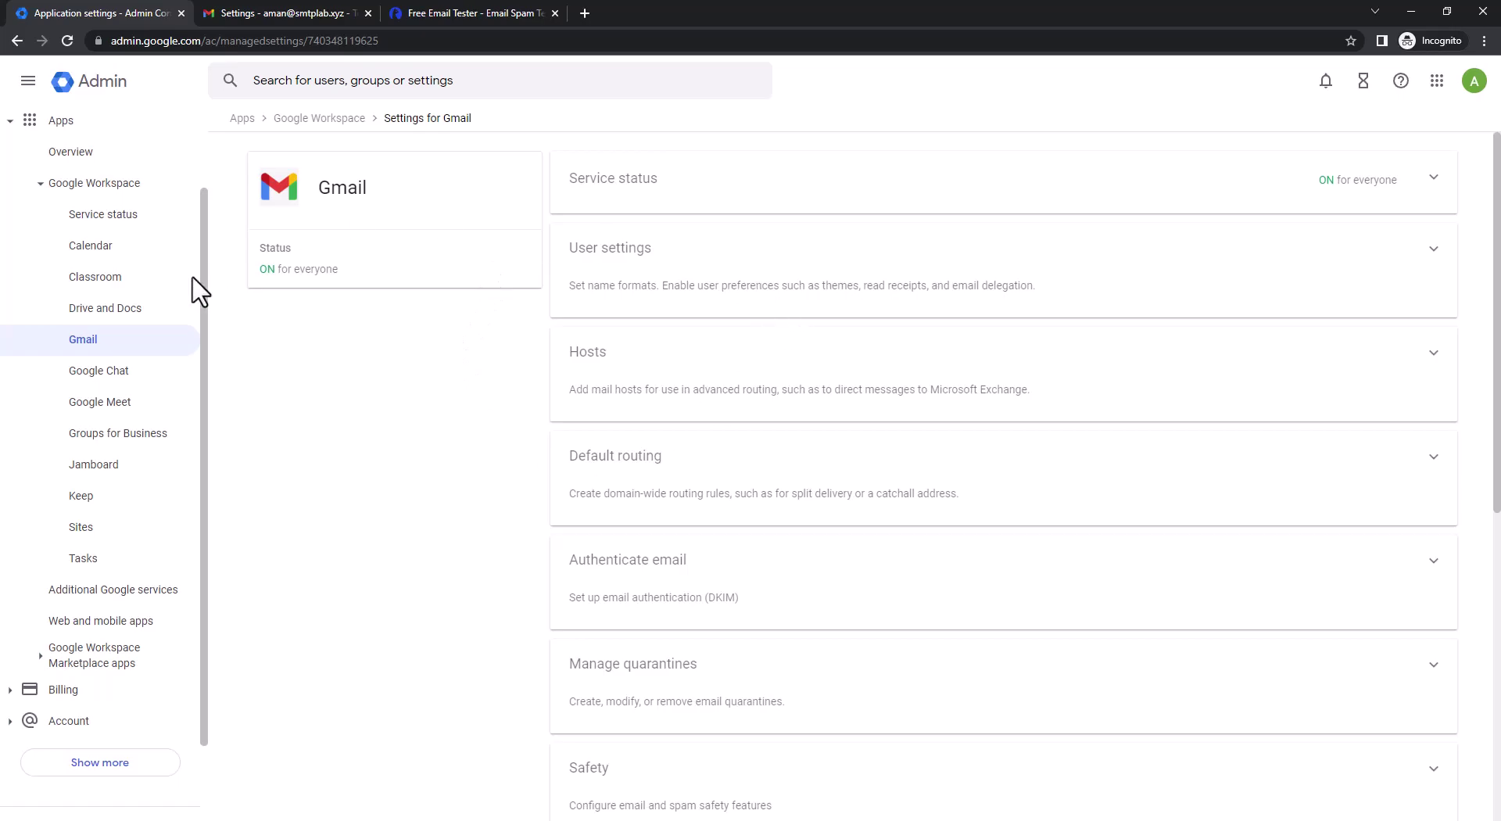
Open the Users list under Directory
{"action": "scroll", "coordinate": [47, 204], "scroll_direction": "up", "scroll_amount": 2}
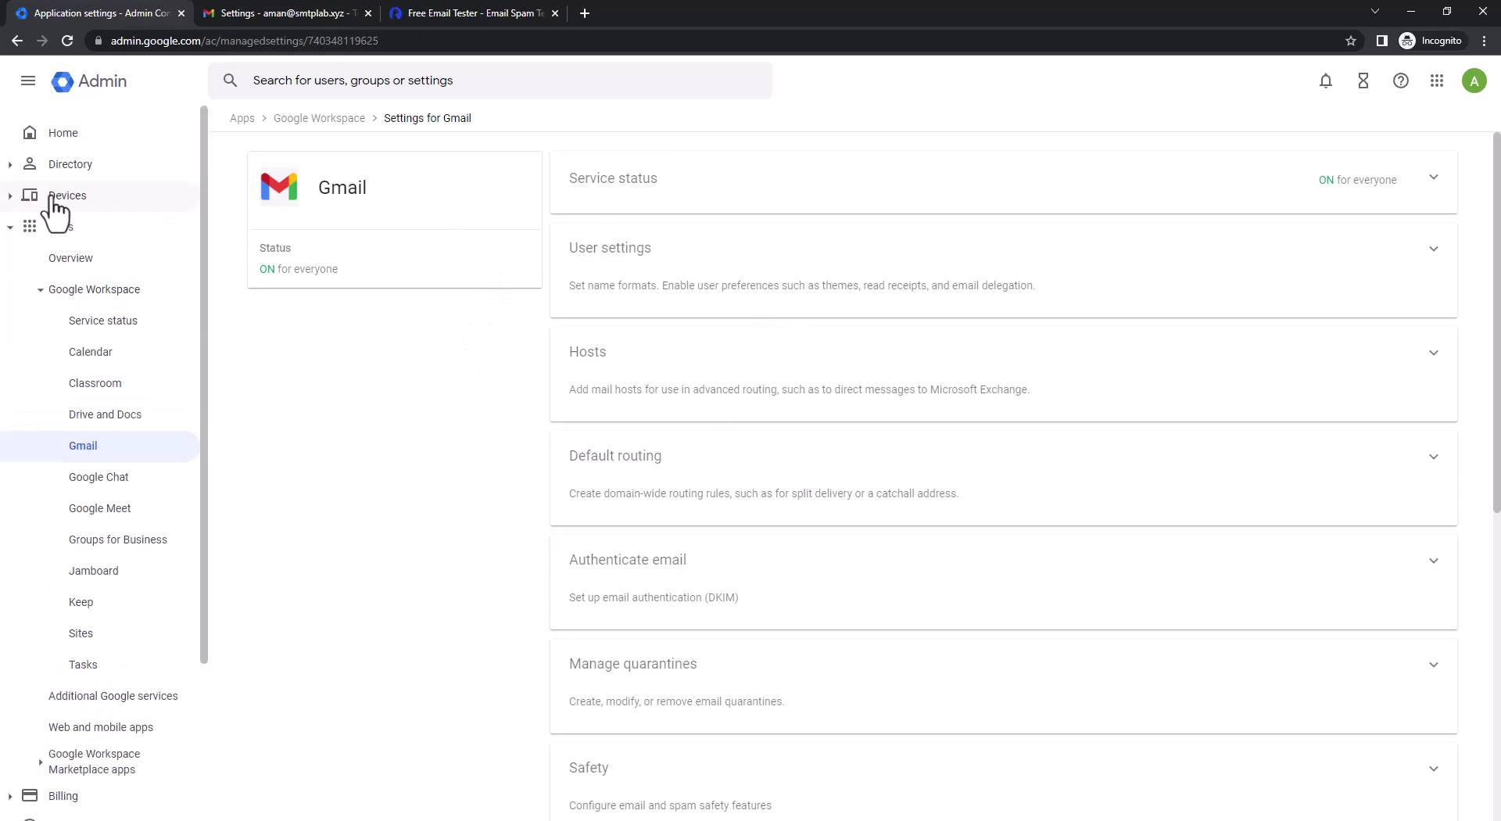
{"action": "left_click", "coordinate": [16, 168]}
{"action": "left_click", "coordinate": [78, 200]}
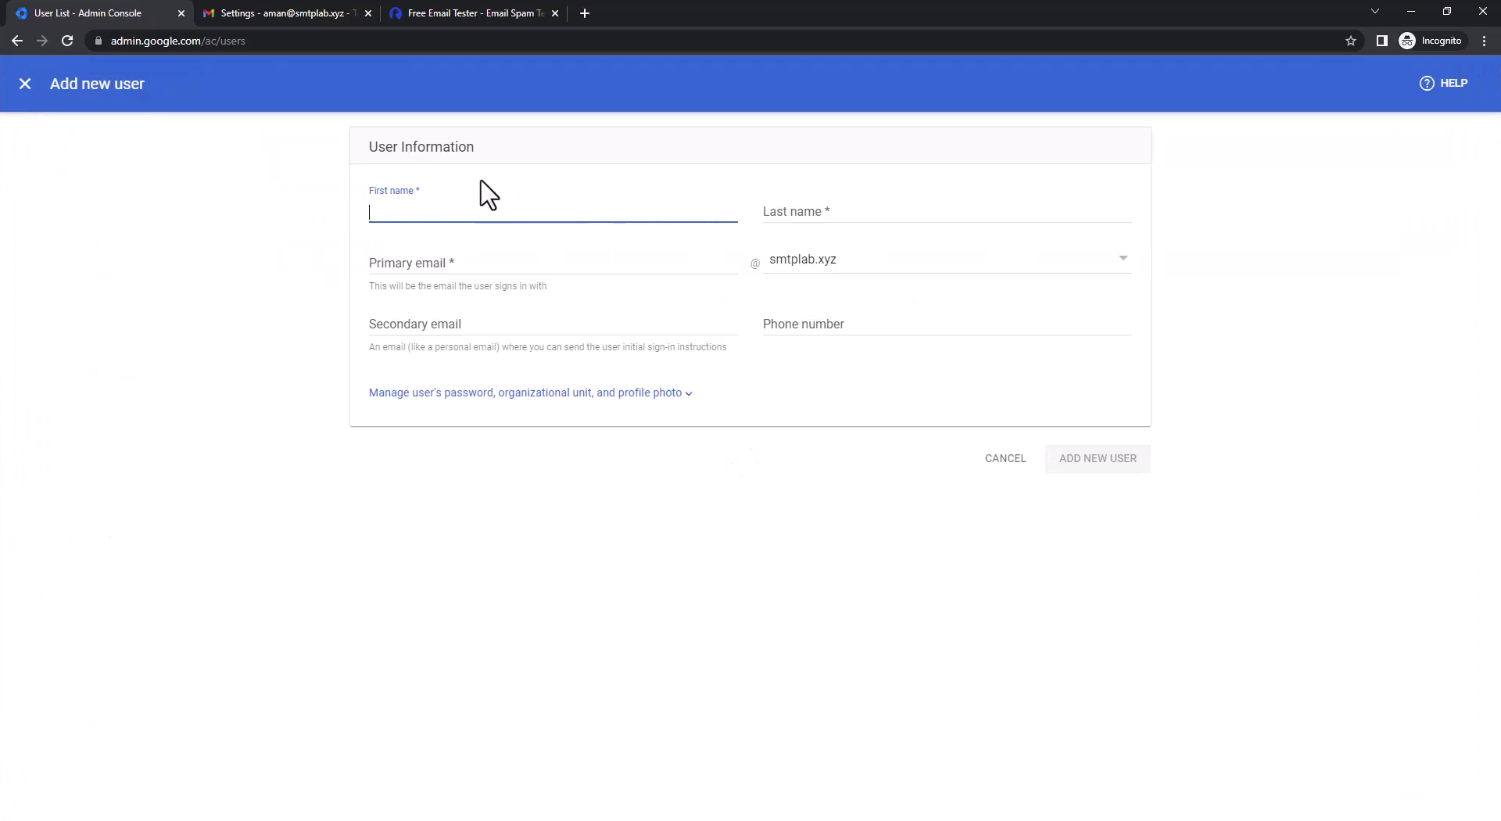
Create the user Example User with a primary email on smtplab.xyz
{"action": "type", "text": "Example"}
{"action": "key", "text": "Tab"}
{"action": "type", "text": "User"}
{"action": "key", "text": "Tab"}
{"action": "key", "text": "Tab"}
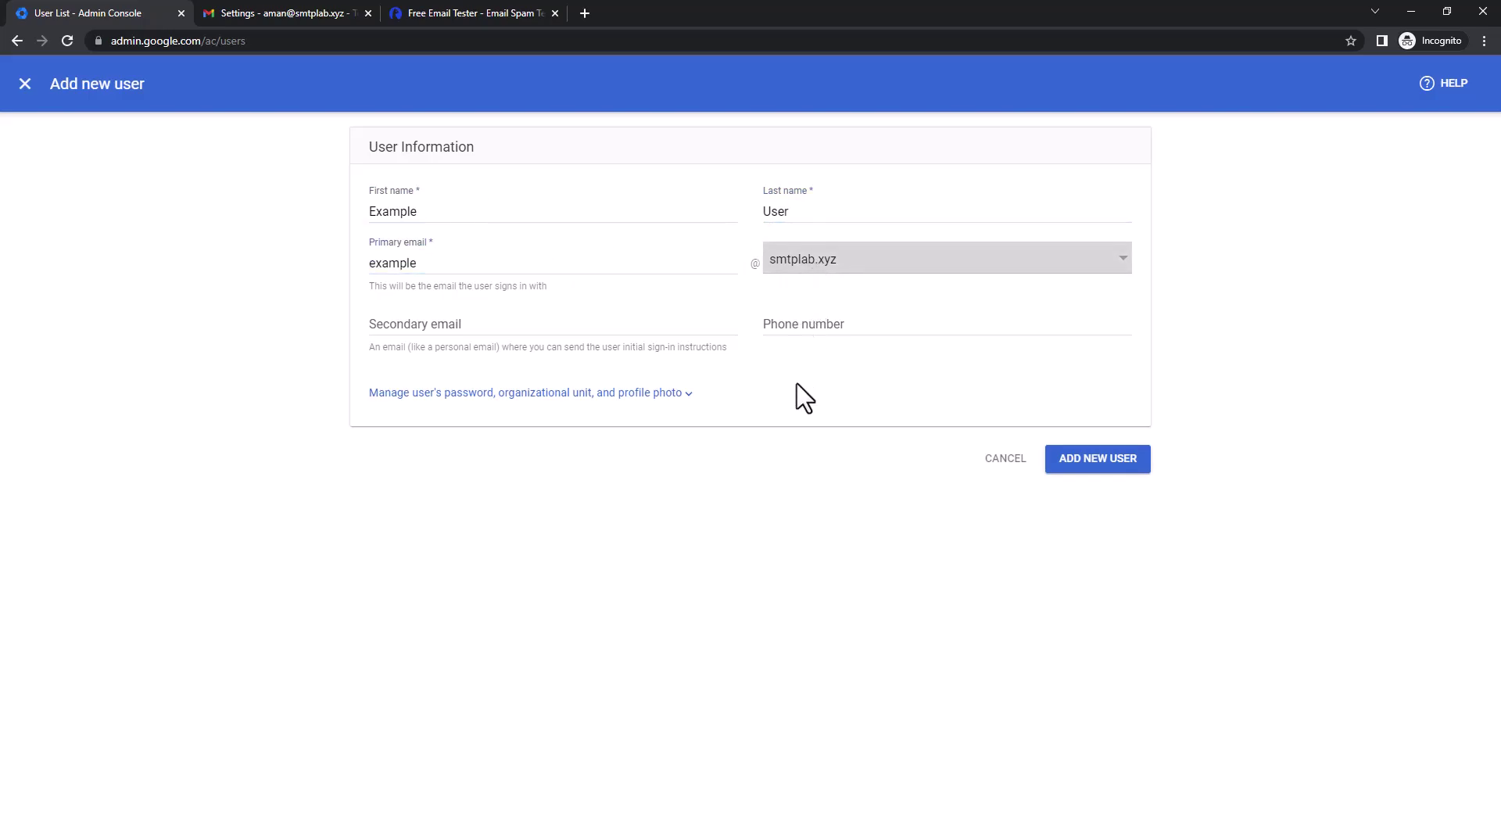
{"action": "left_click", "coordinate": [1118, 462]}
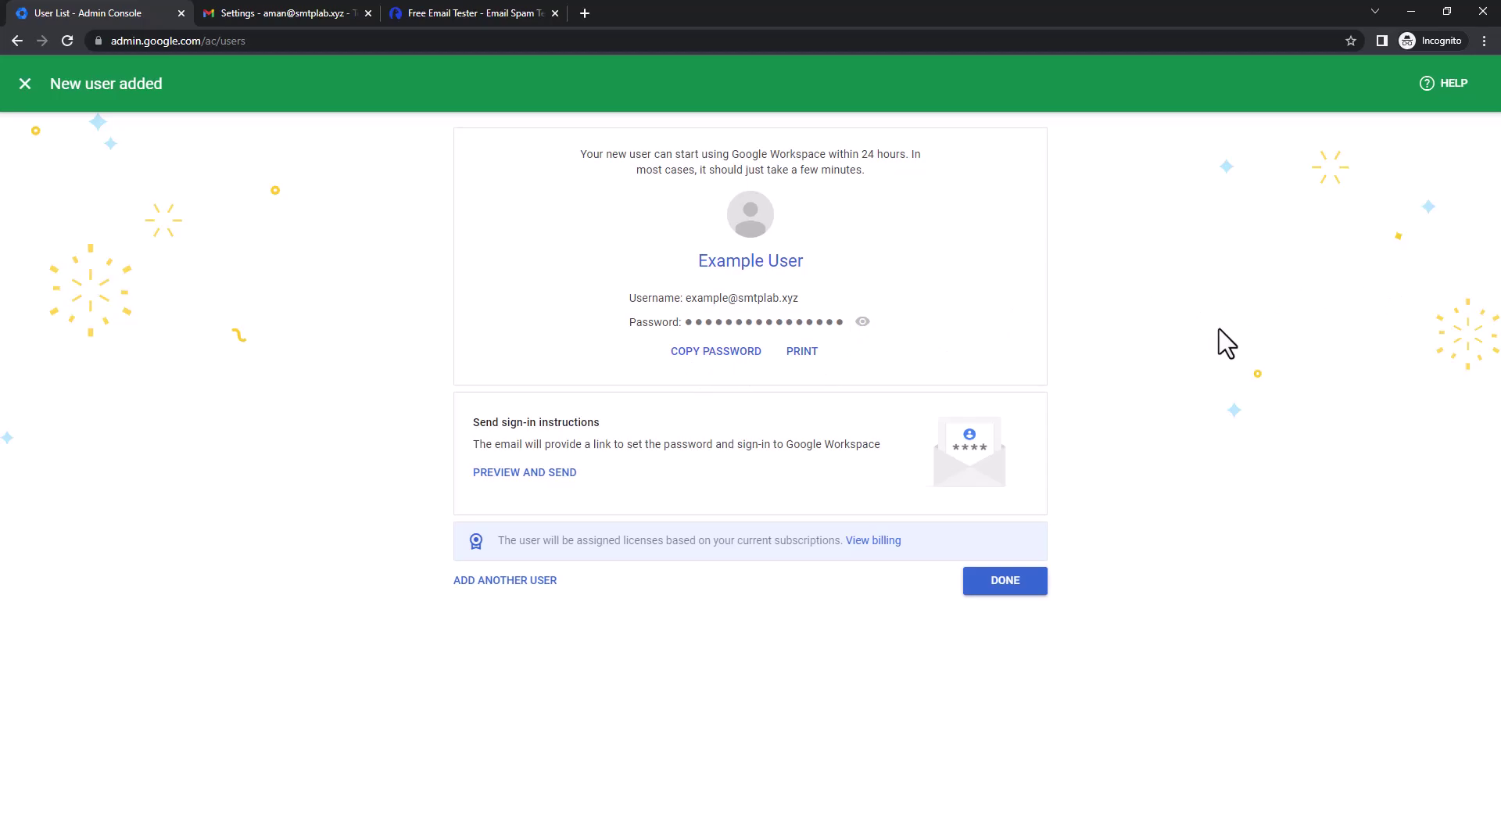
{"action": "left_click", "coordinate": [1006, 586]}
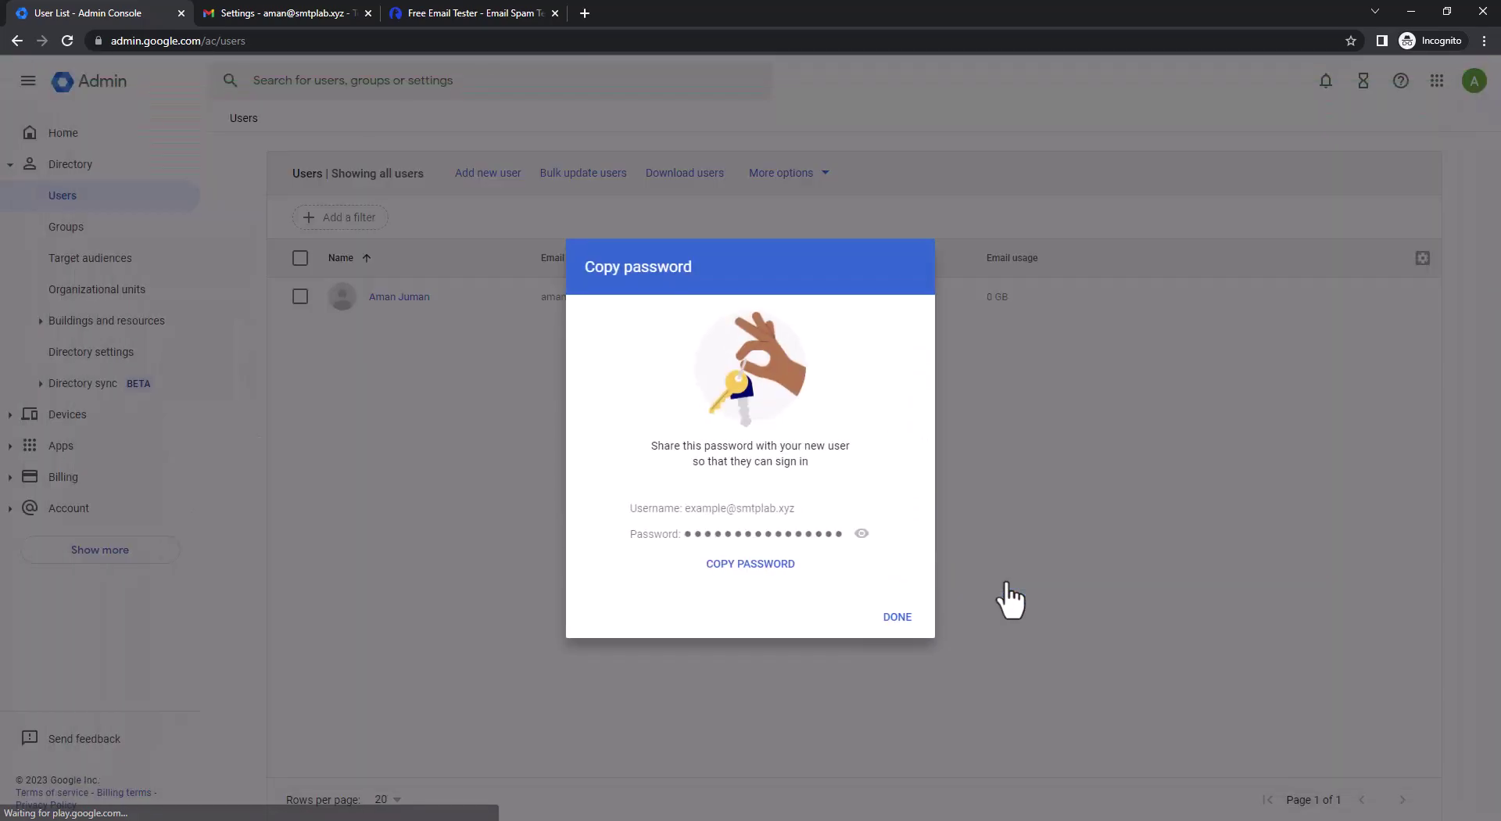
Dismiss the password prompt, reload Users to confirm Example User, and open the Gmail app settings
{"action": "left_click", "coordinate": [896, 615]}
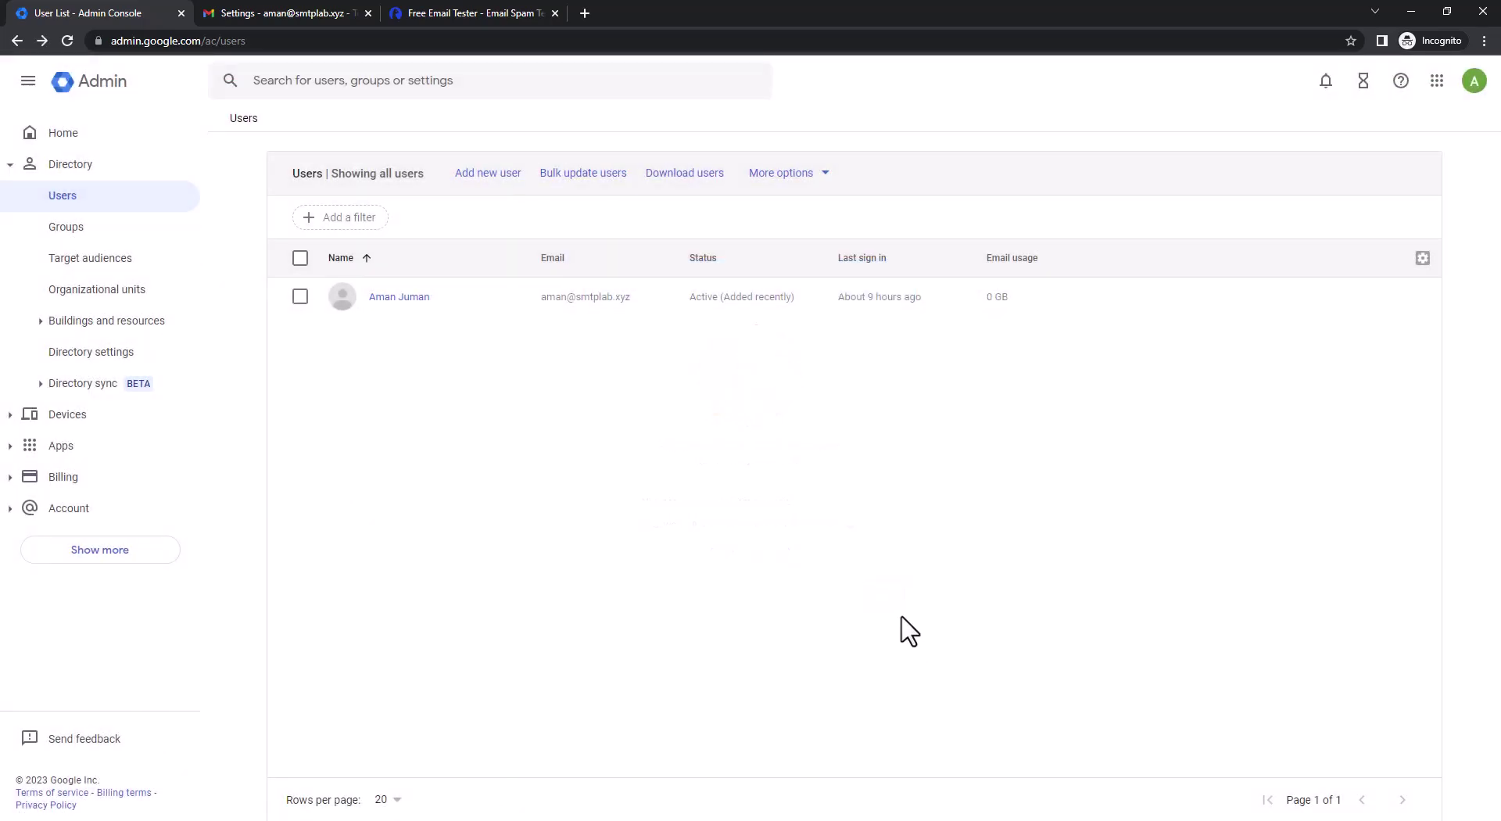
{"action": "left_click", "coordinate": [61, 43]}
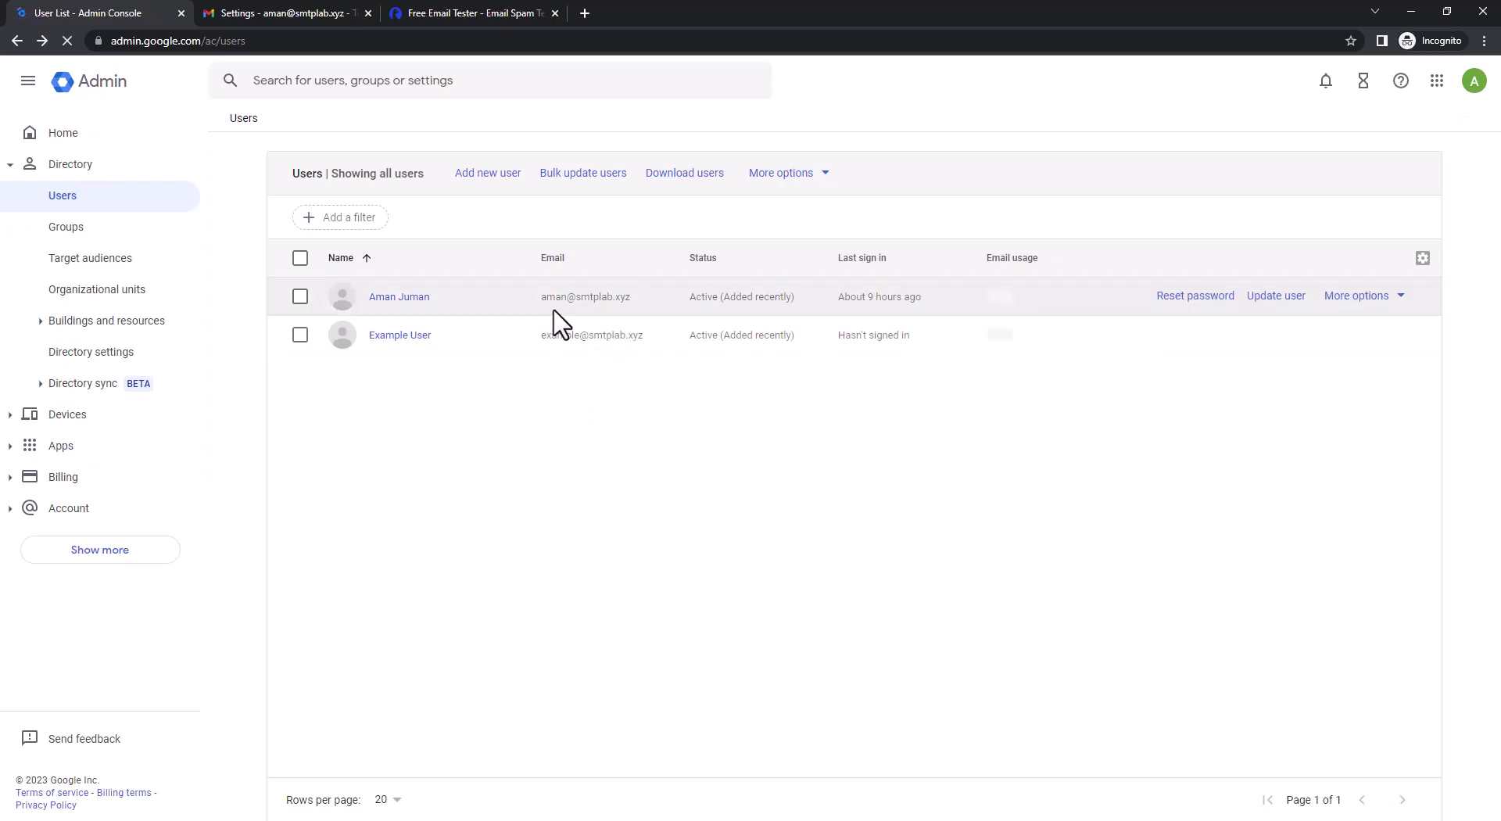
{"action": "left_click", "coordinate": [487, 345]}
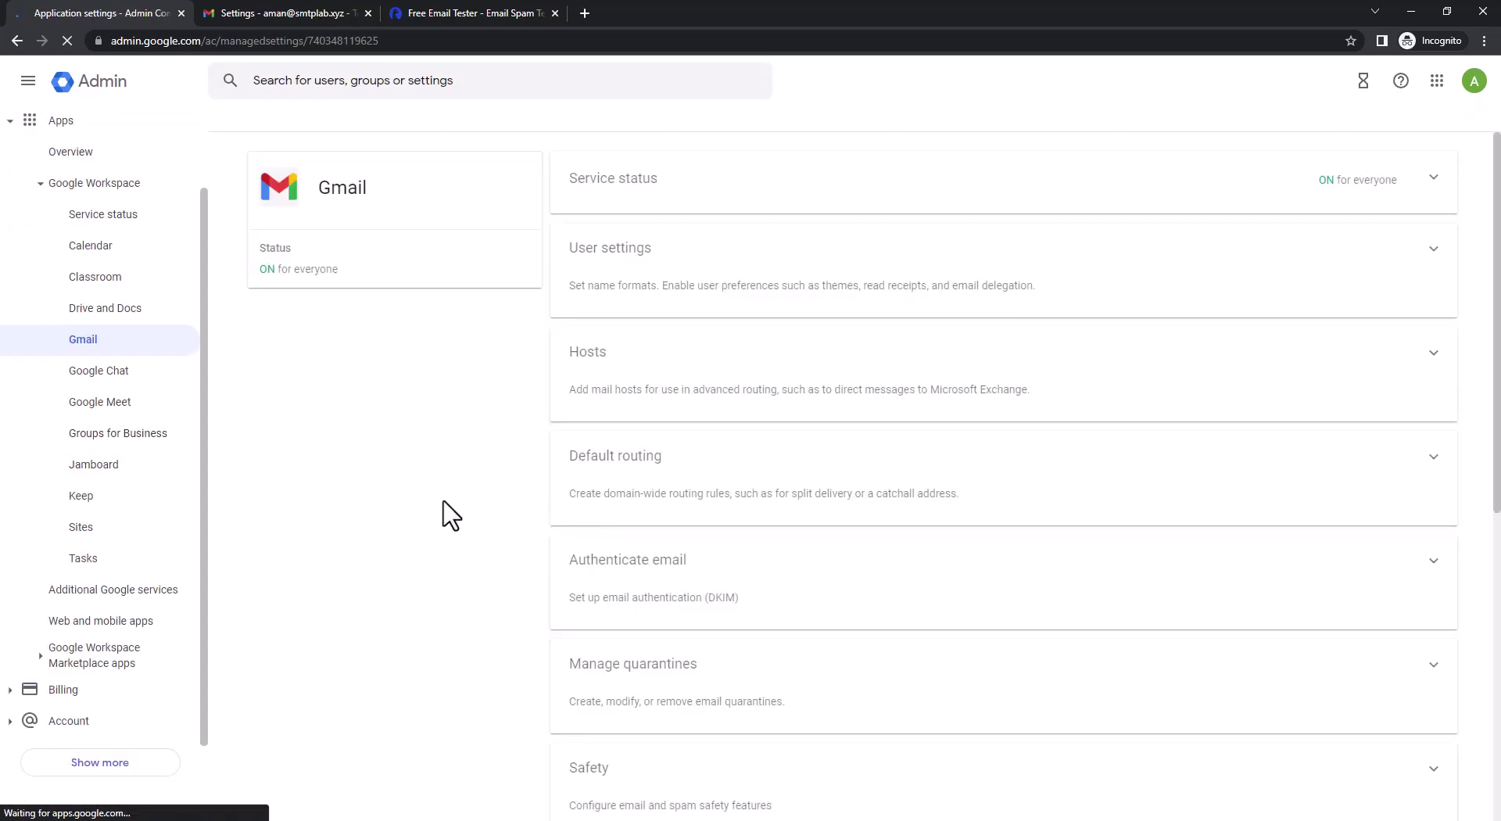
Open Gmail's Default routing page, whose routing table is still empty
{"action": "left_click", "coordinate": [726, 508]}
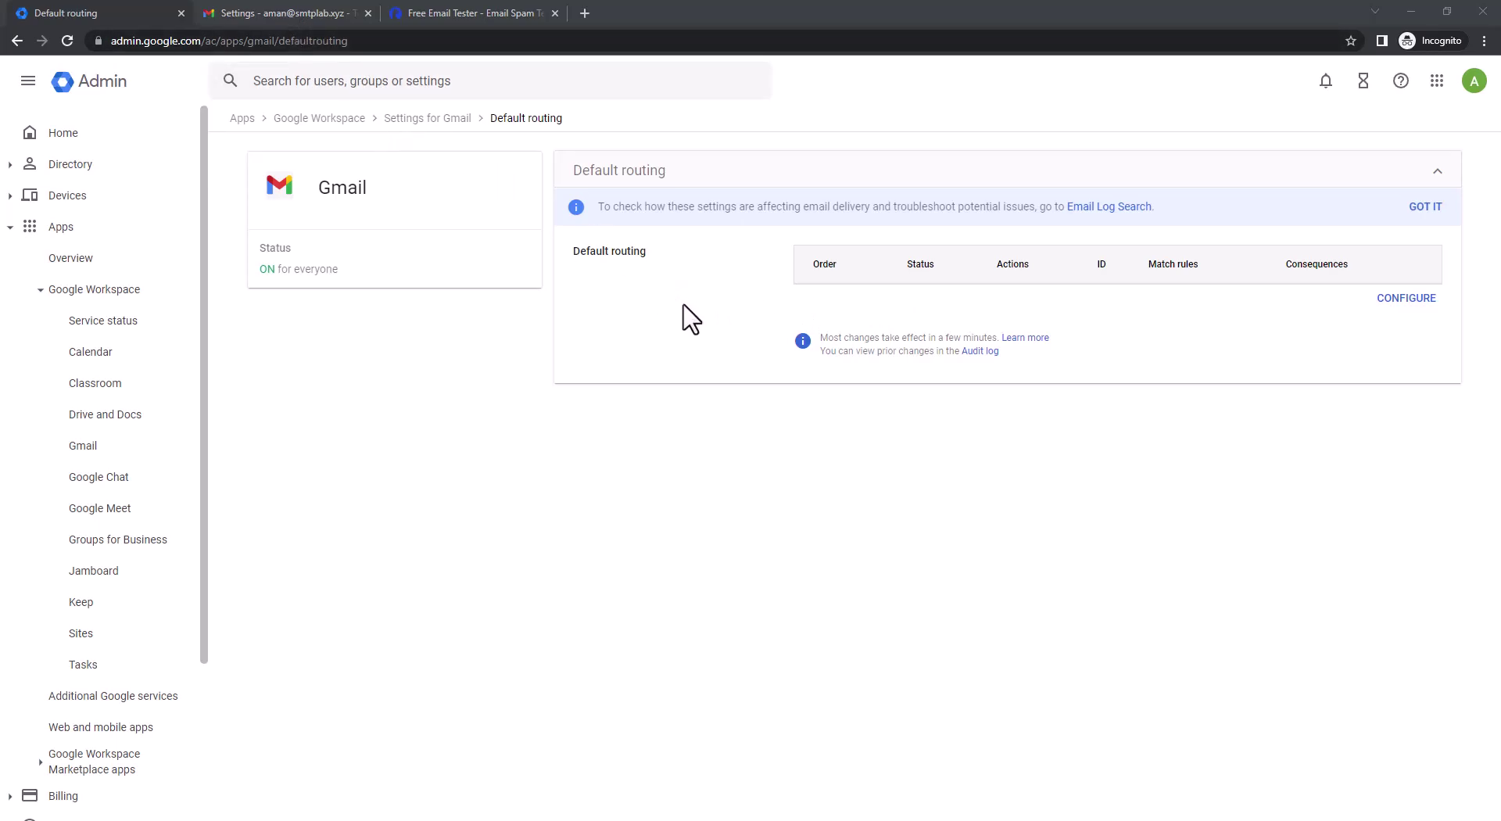
Start a new routing rule matching recipients by the pattern smtplab.xyz
{"action": "left_click", "coordinate": [1399, 313]}
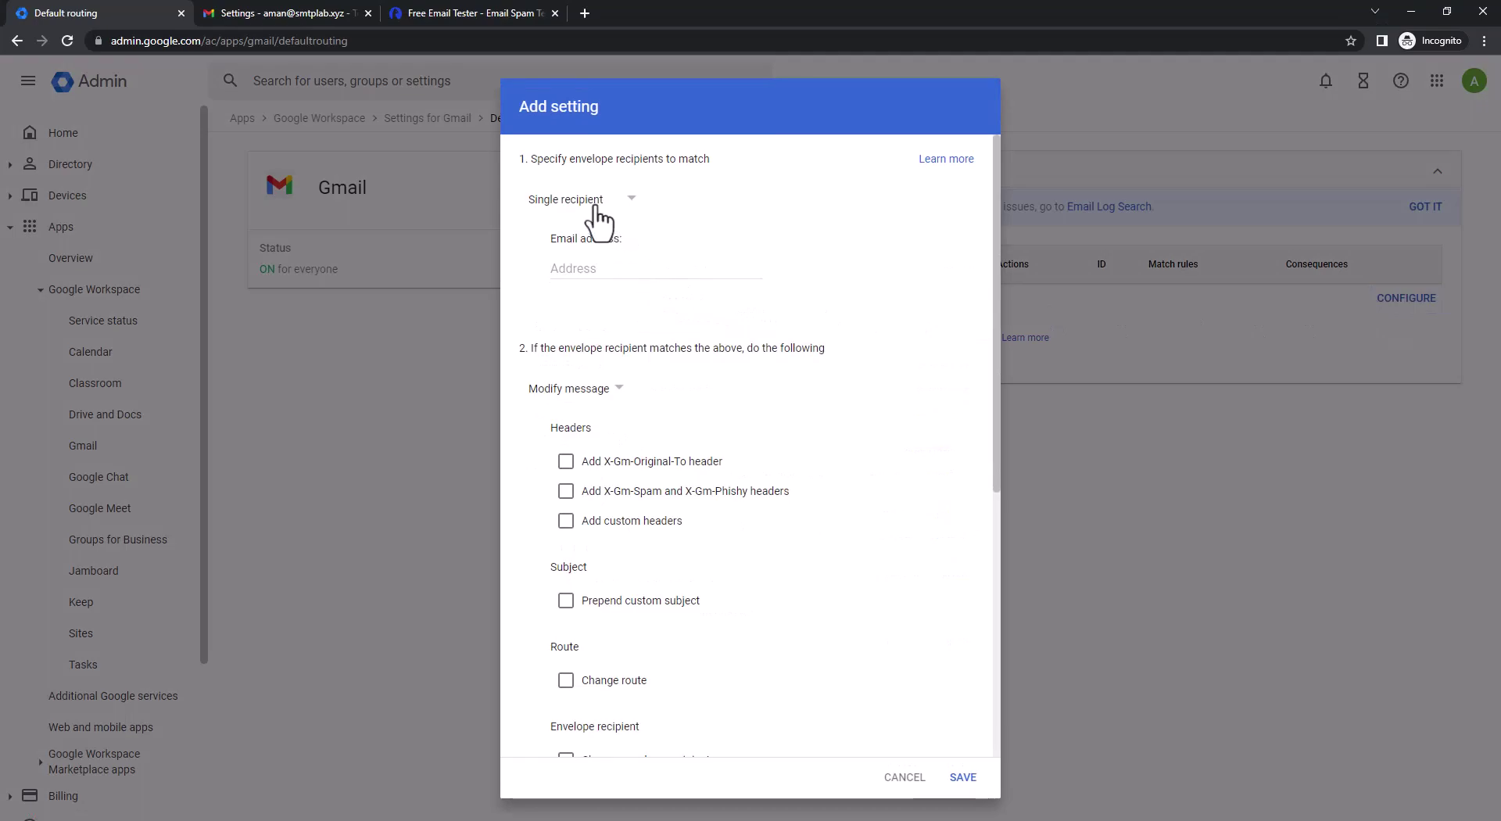
{"action": "left_click", "coordinate": [587, 268]}
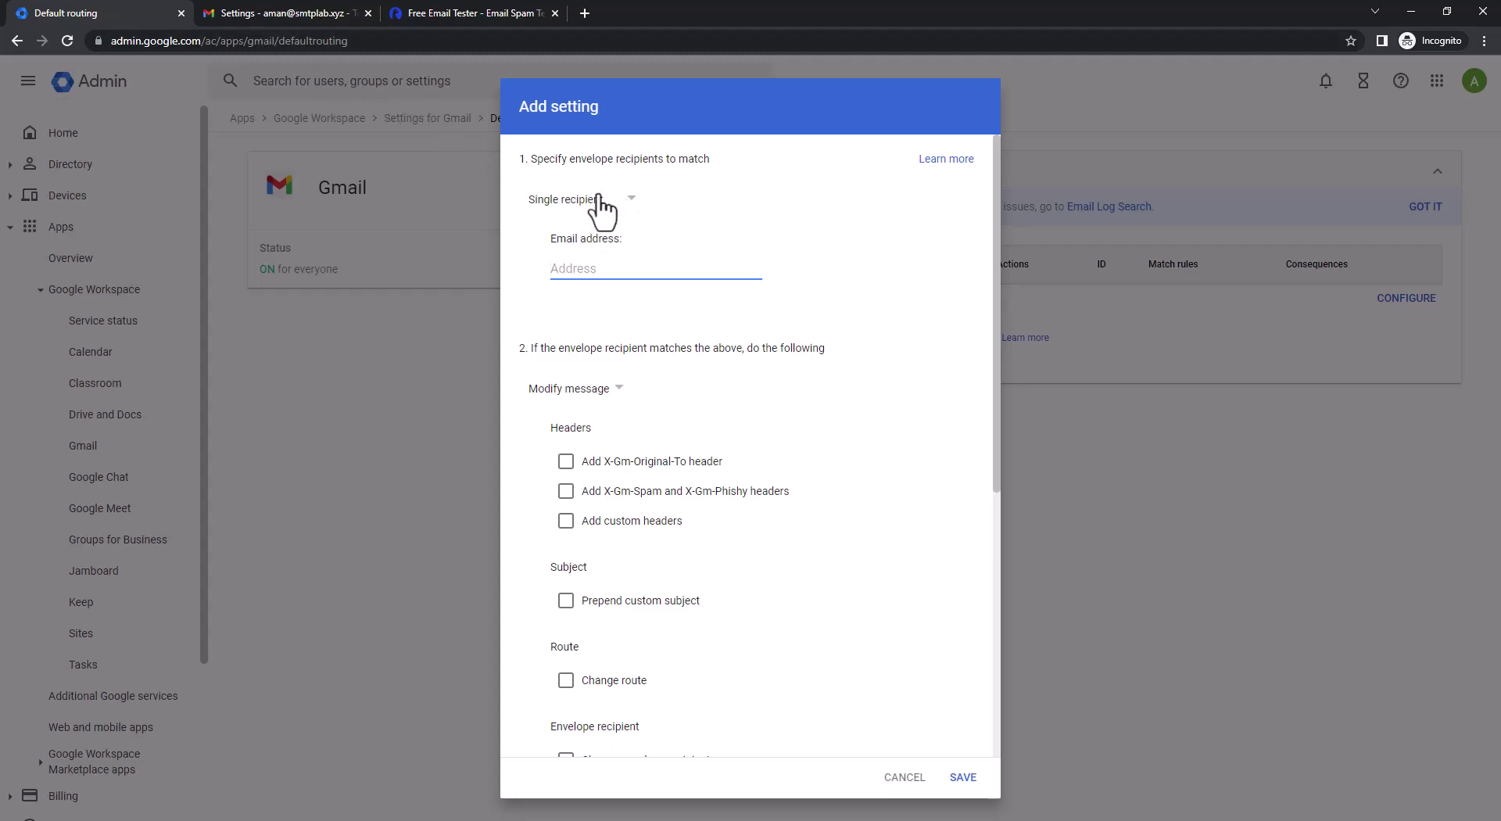
{"action": "left_click", "coordinate": [601, 205]}
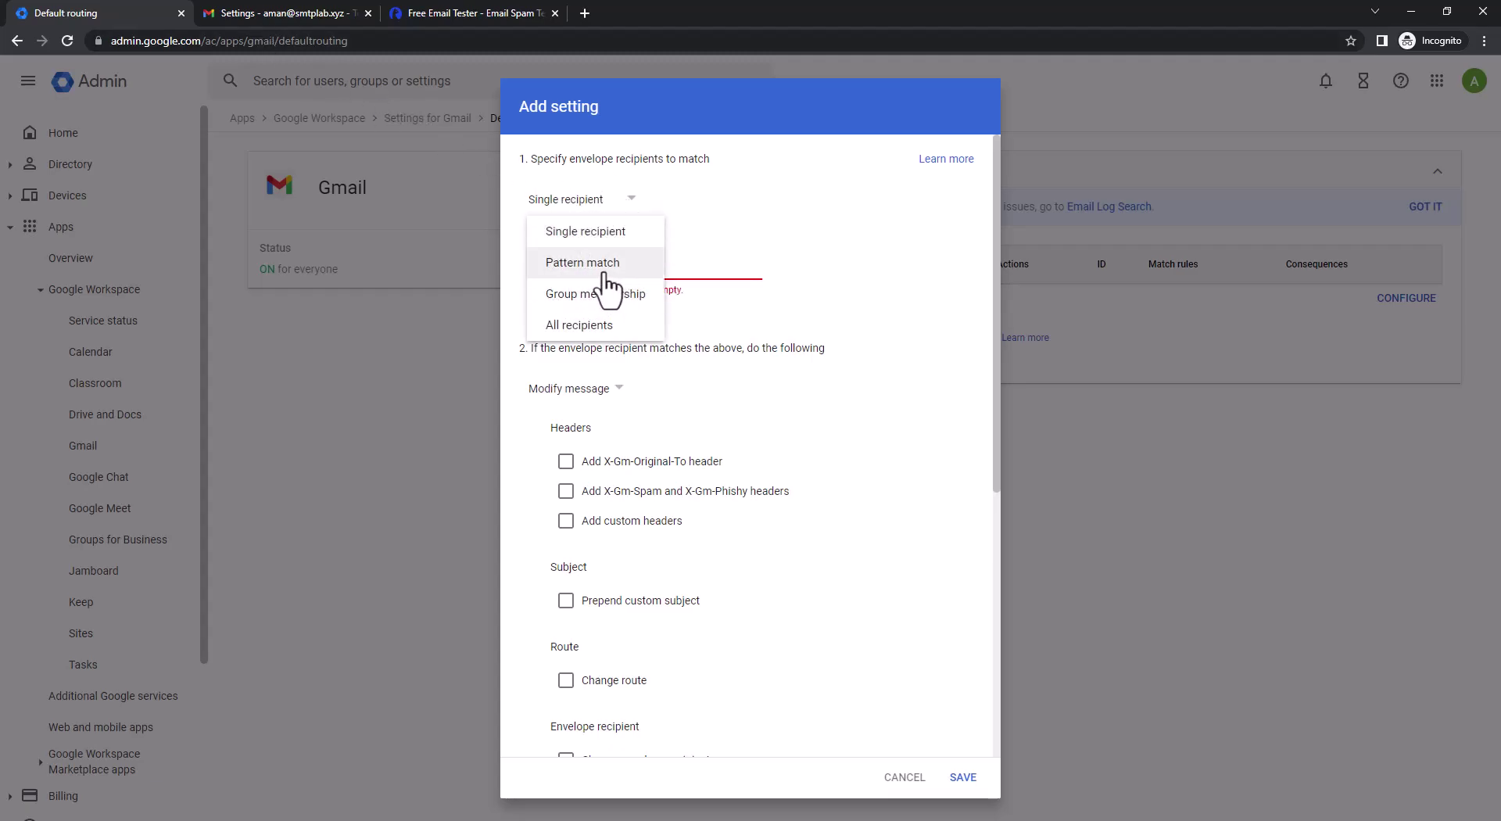
{"action": "left_click", "coordinate": [606, 269]}
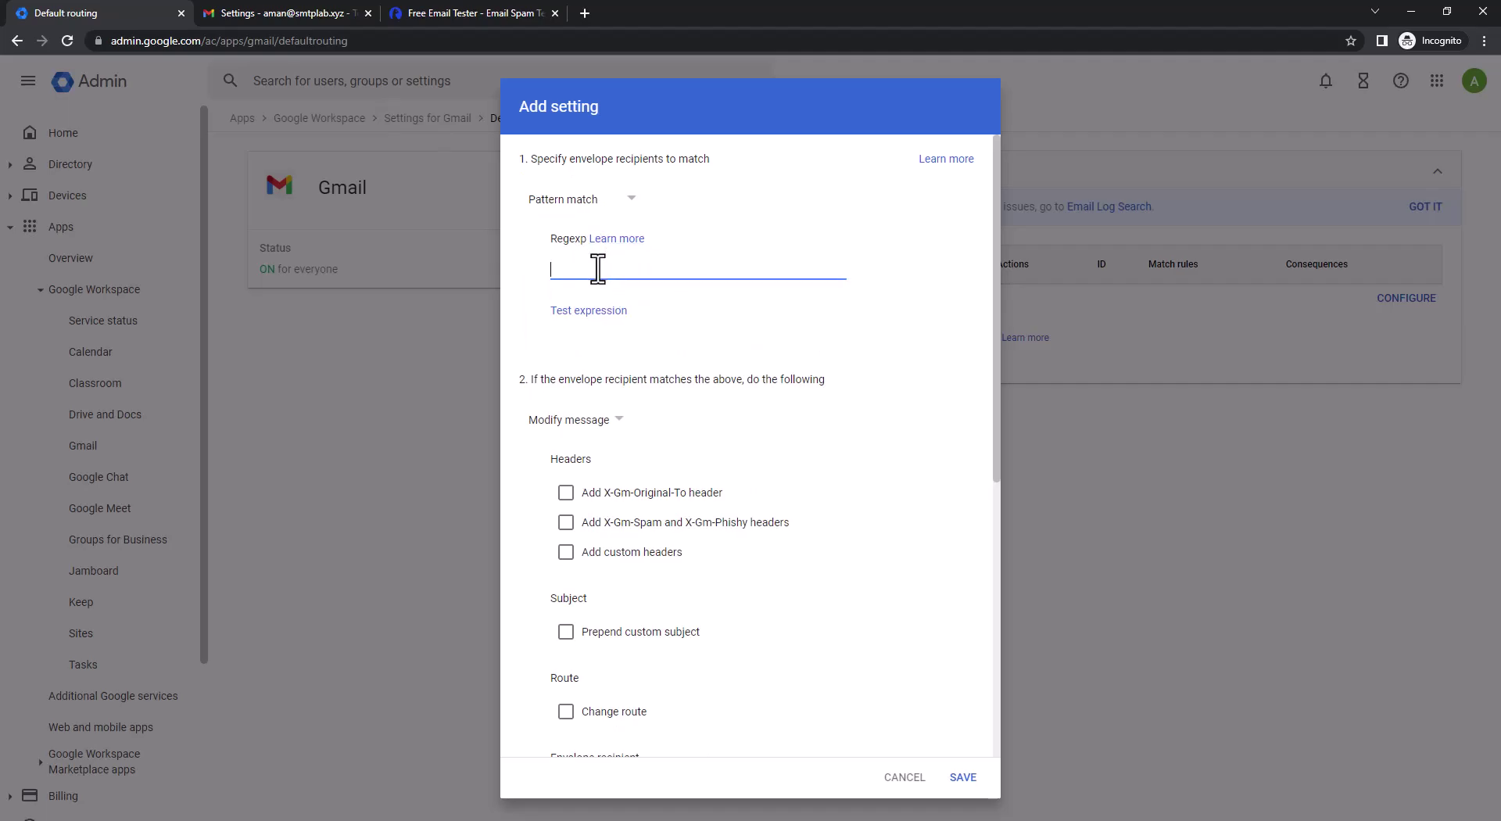
{"action": "type", "text": "smtp"}
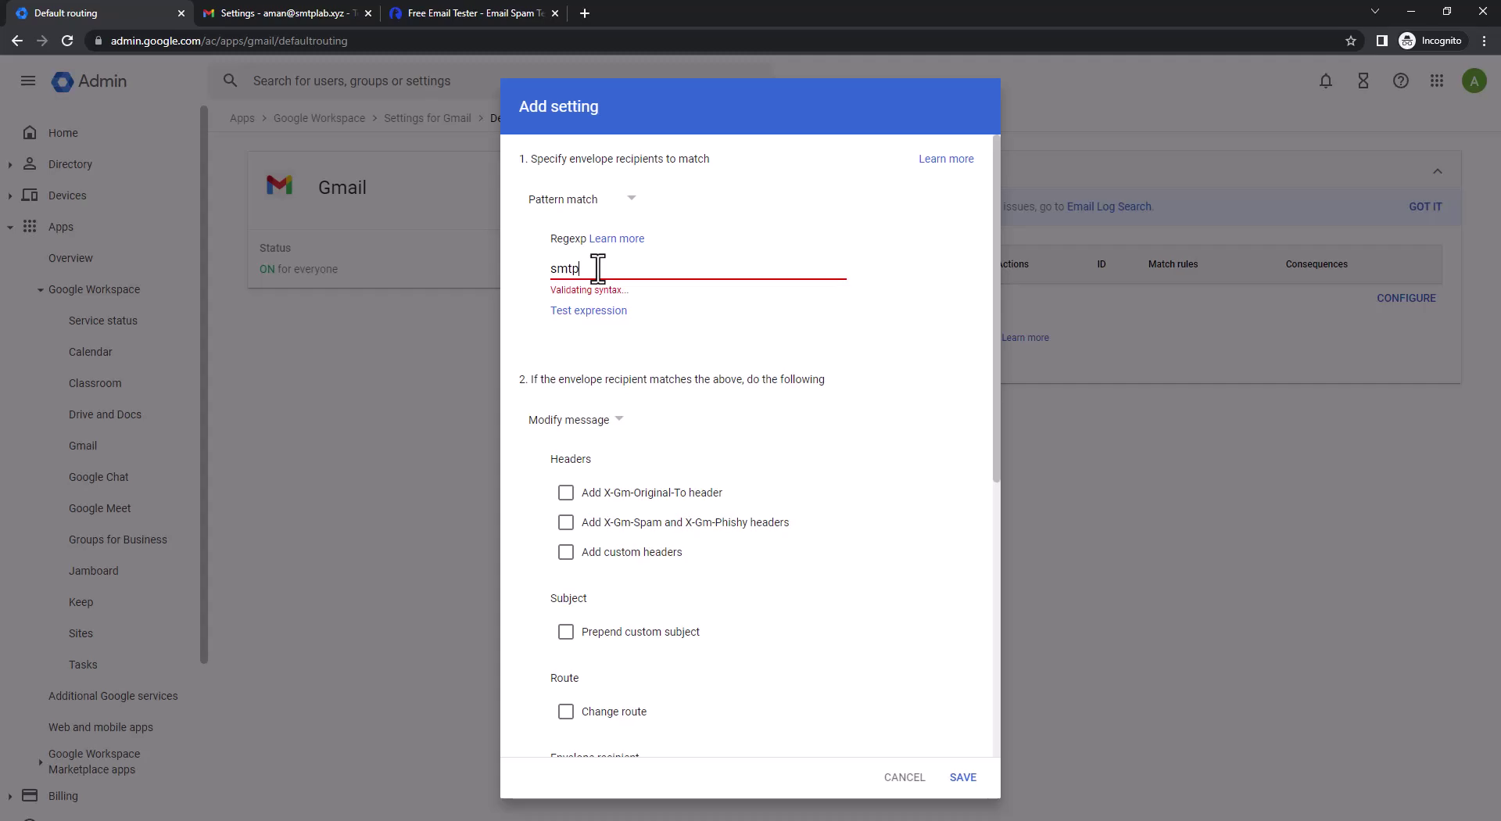
{"action": "type", "text": "lab.xyz"}
Test the expression against a sample smtplab.xyz address, then clear the test address
{"action": "left_click", "coordinate": [569, 312]}
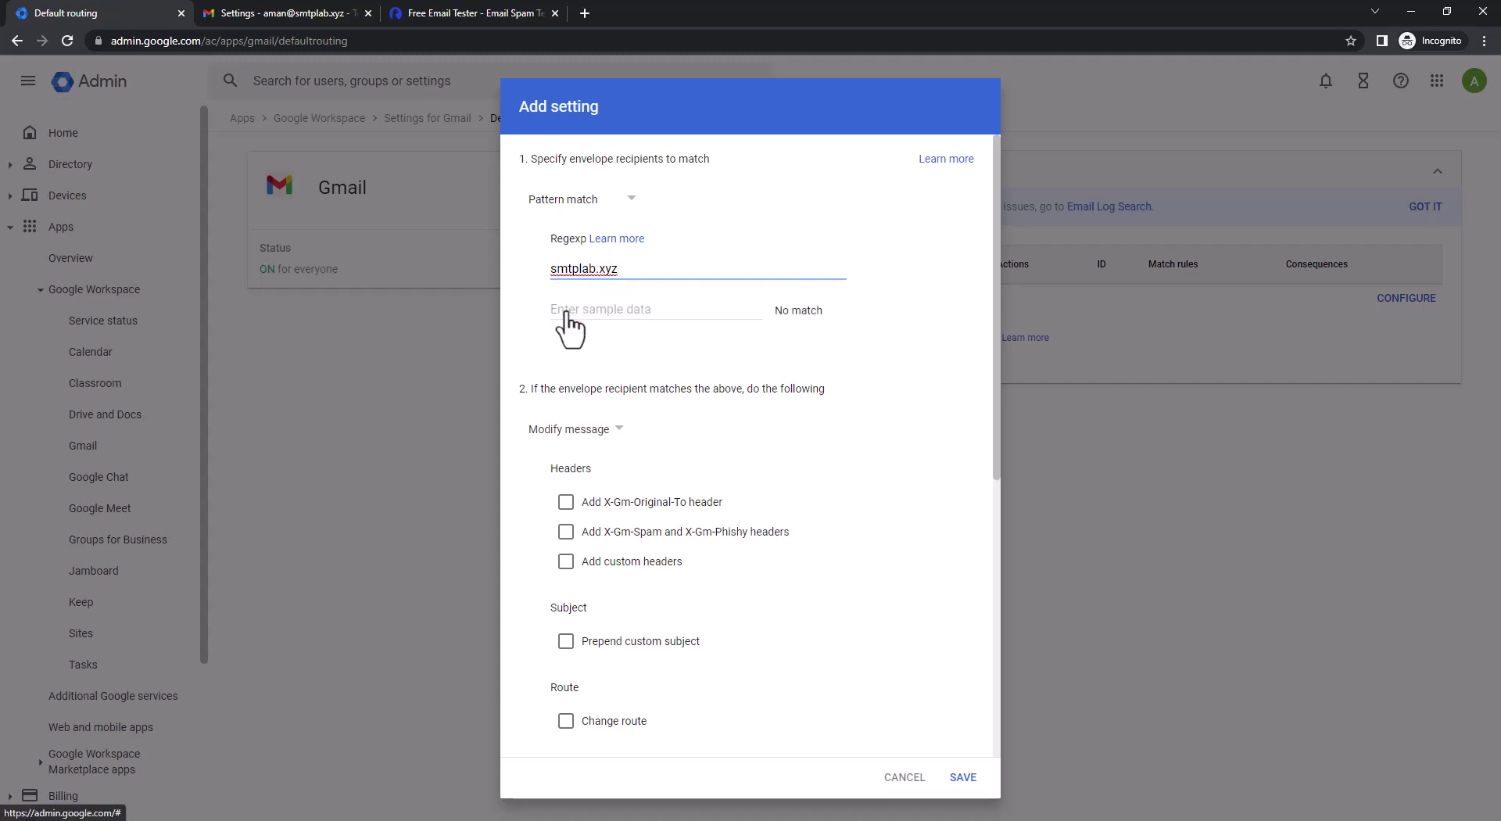
{"action": "left_click", "coordinate": [607, 318]}
{"action": "type", "text": "yz"}
{"action": "triple_click", "coordinate": [727, 317]}
{"action": "key", "text": "BackSpace"}
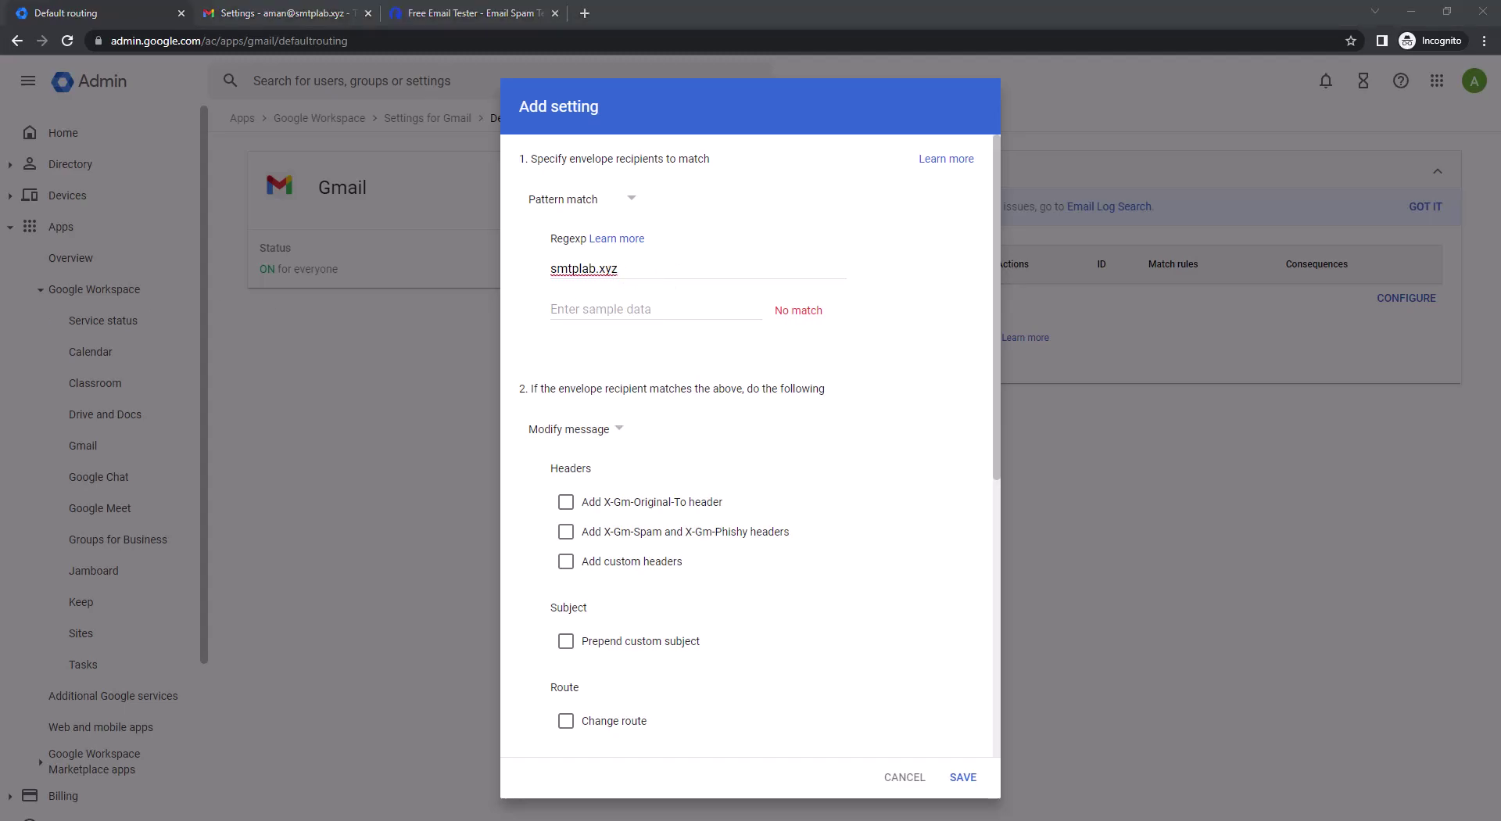
Add the X-Gm-Original-To and X-Gm-Spam/X-Gm-Phishy headers and bypass the spam filter
{"action": "scroll", "coordinate": [672, 406], "scroll_direction": "down", "scroll_amount": 2}
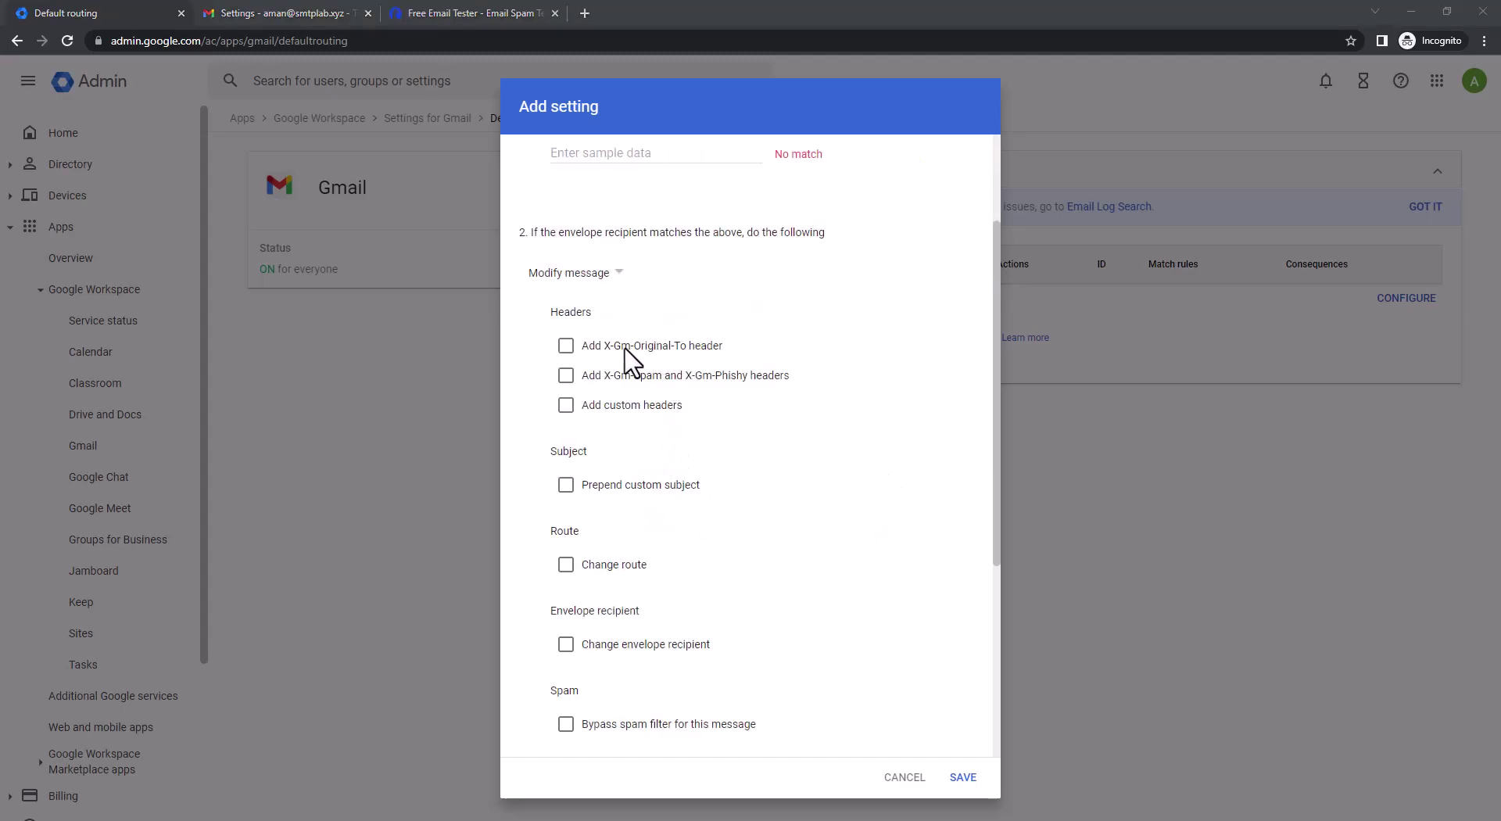
{"action": "left_click", "coordinate": [566, 347]}
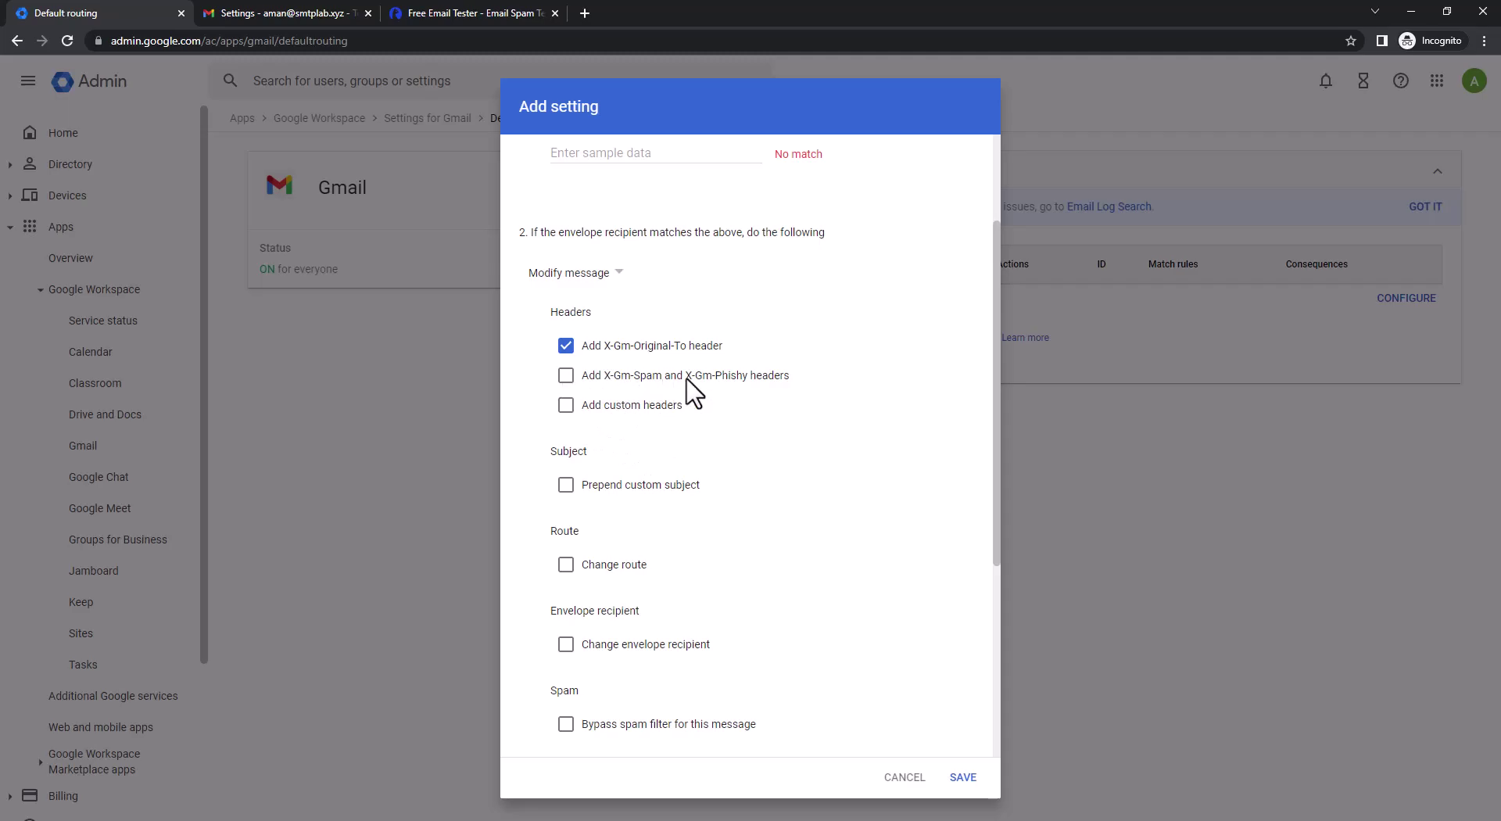
{"action": "left_click", "coordinate": [569, 376]}
{"action": "scroll", "coordinate": [640, 614], "scroll_direction": "down", "scroll_amount": 1}
{"action": "left_click", "coordinate": [566, 647]}
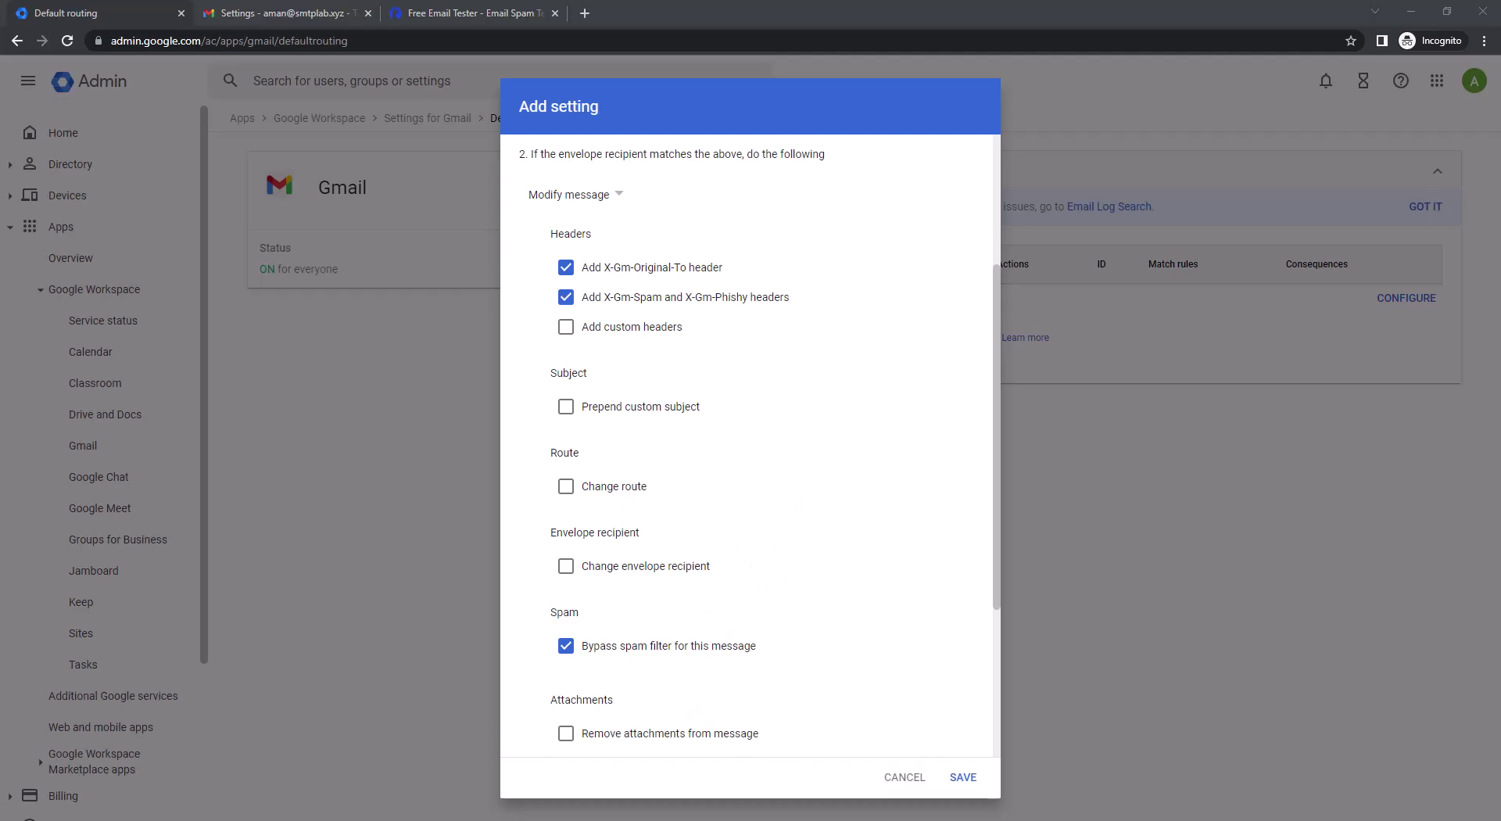
Enable 'Add more recipients', leaving the custom subject prefix off
{"action": "scroll", "coordinate": [588, 624], "scroll_direction": "down", "scroll_amount": 3}
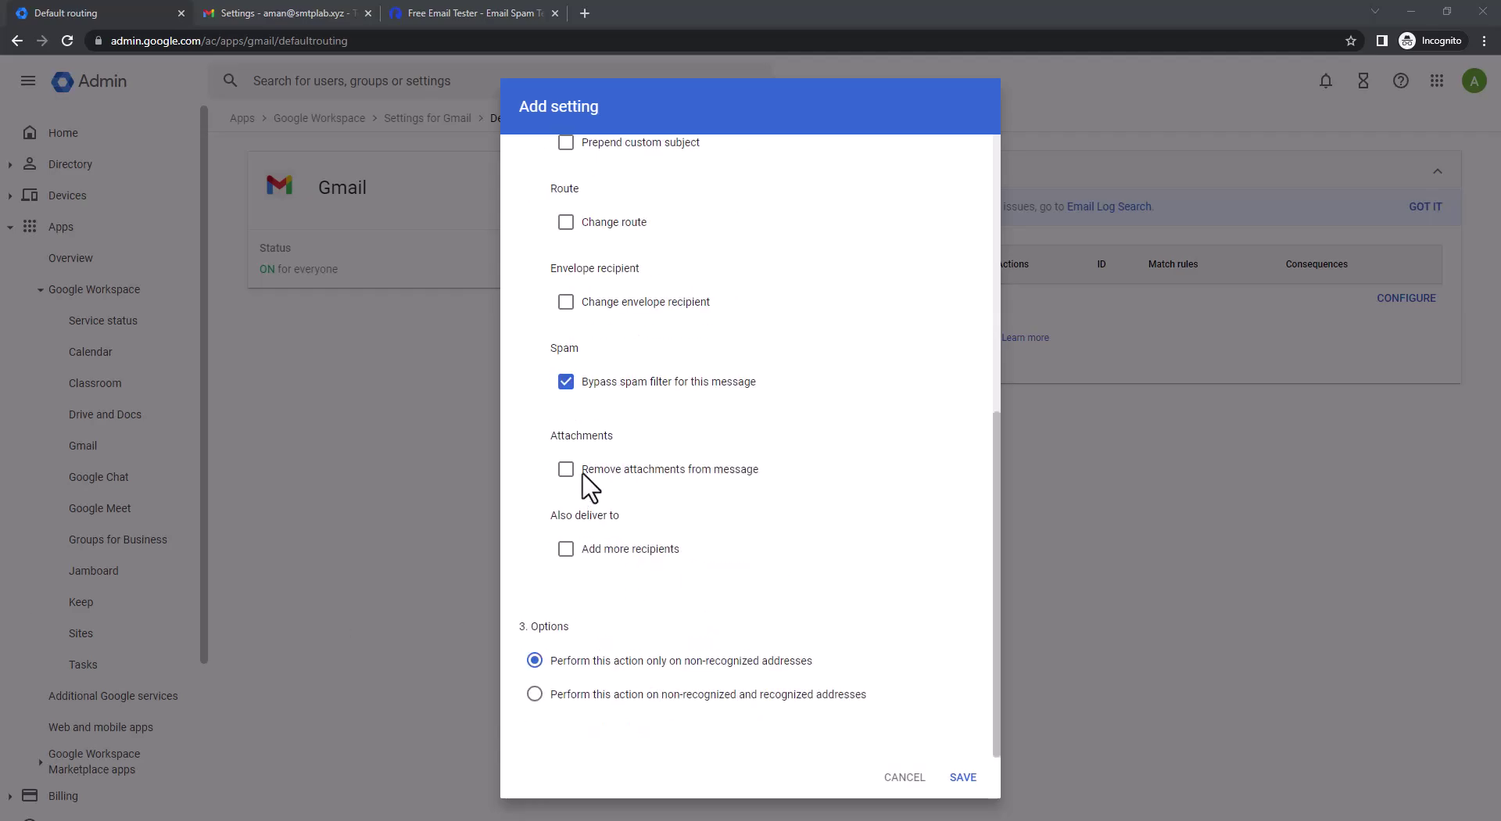
{"action": "left_click", "coordinate": [566, 549]}
{"action": "scroll", "coordinate": [700, 578], "scroll_direction": "up", "scroll_amount": 5}
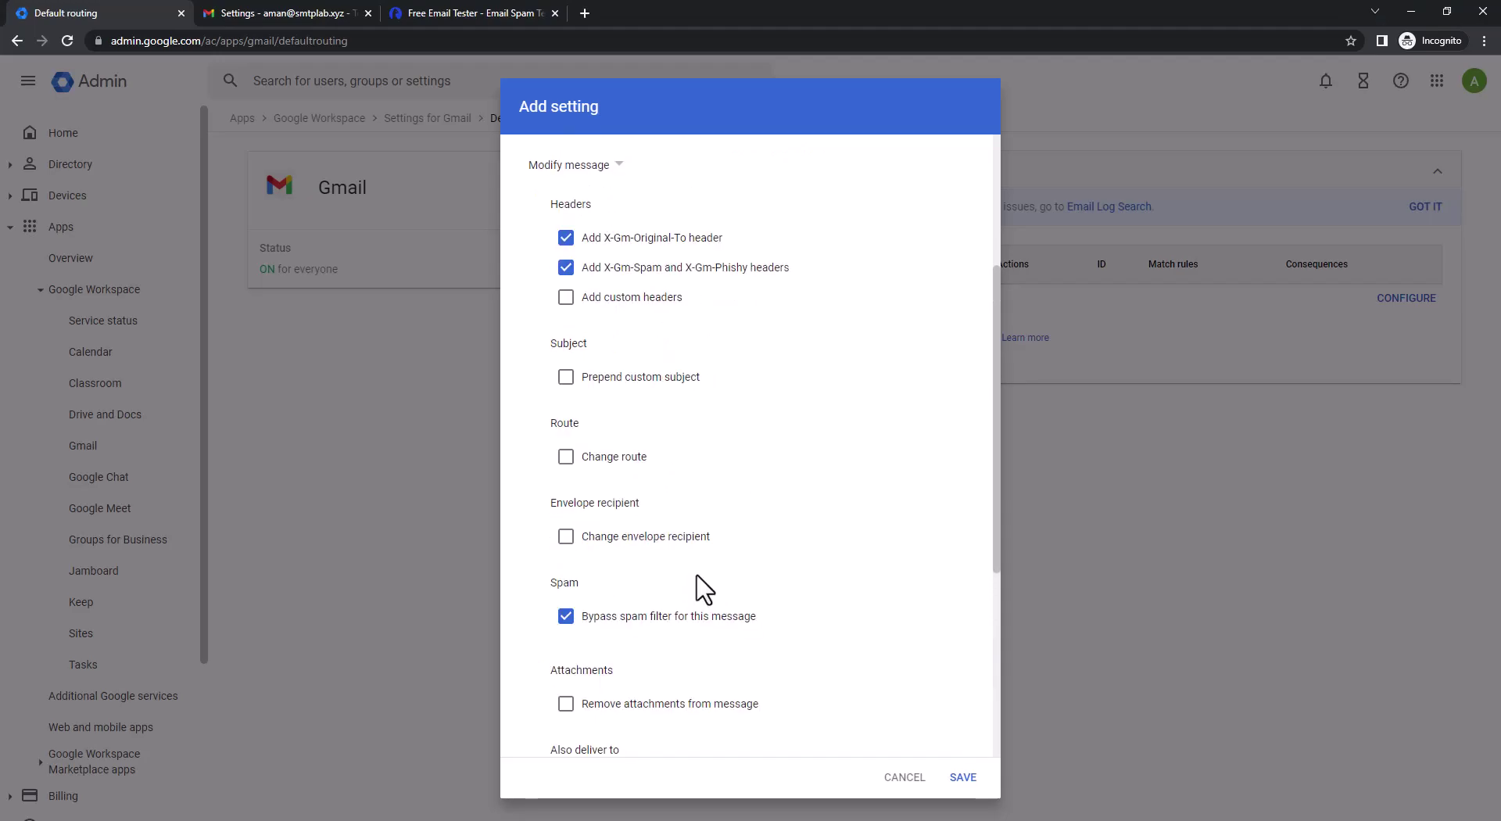
{"action": "left_click", "coordinate": [566, 377]}
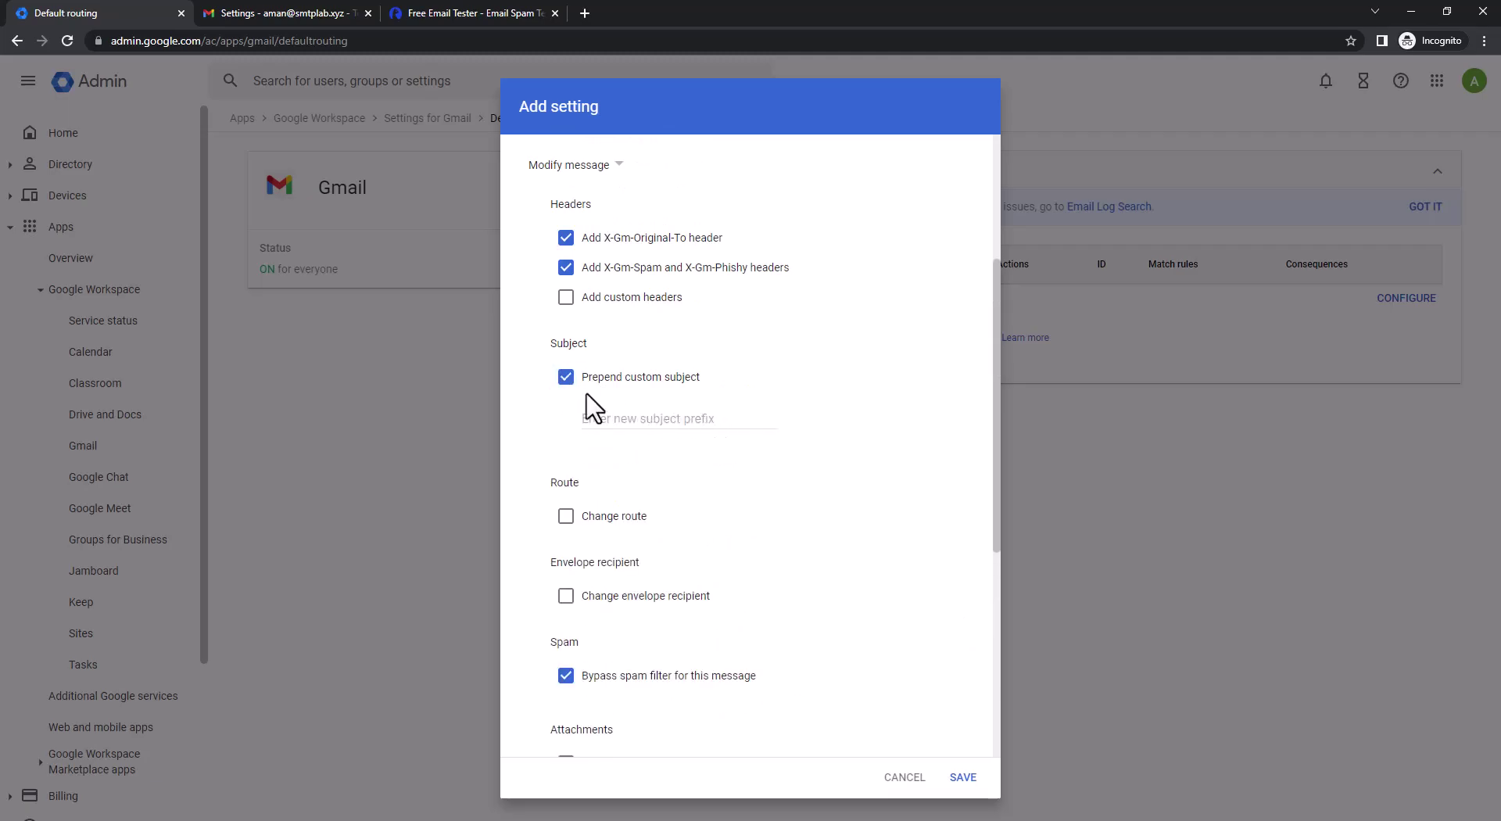
{"action": "left_click", "coordinate": [566, 378]}
{"action": "scroll", "coordinate": [733, 482], "scroll_direction": "down", "scroll_amount": 2}
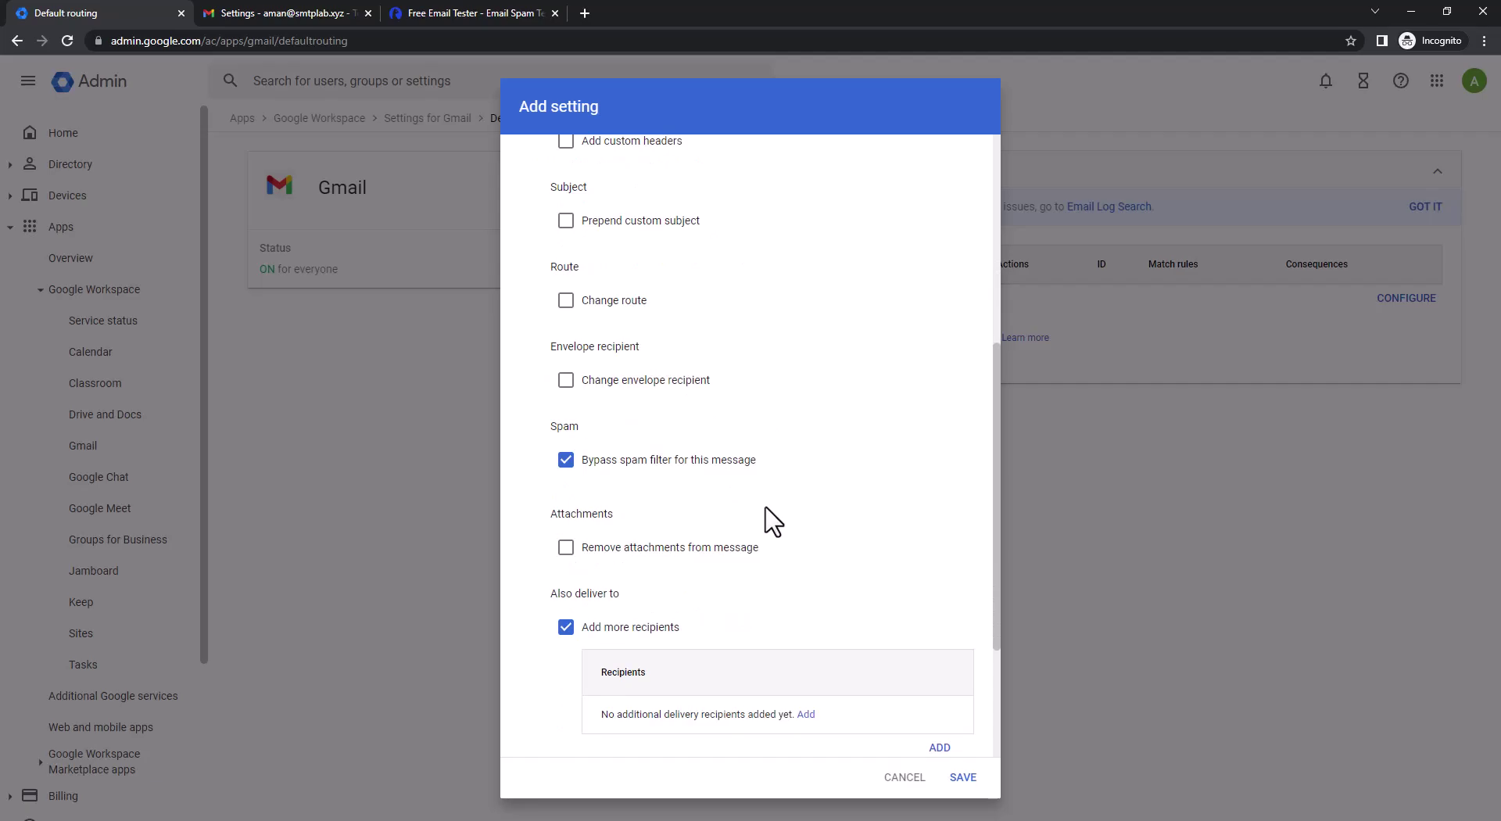
{"action": "scroll", "coordinate": [766, 508], "scroll_direction": "down", "scroll_amount": 1}
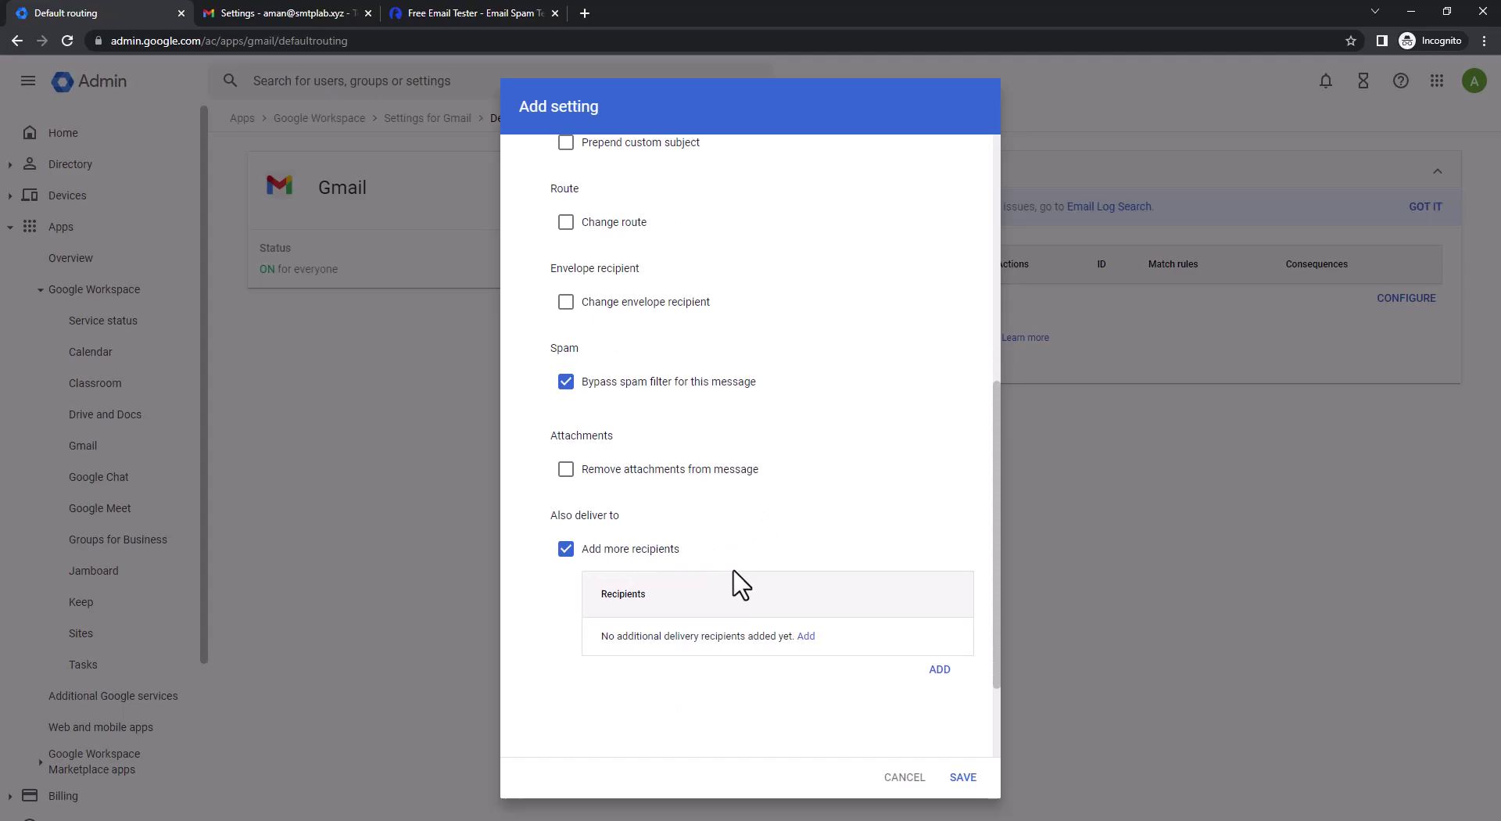
Add an Advanced extra recipient that replaces the envelope recipient with the user's smtplab.xyz address
{"action": "left_click", "coordinate": [805, 636]}
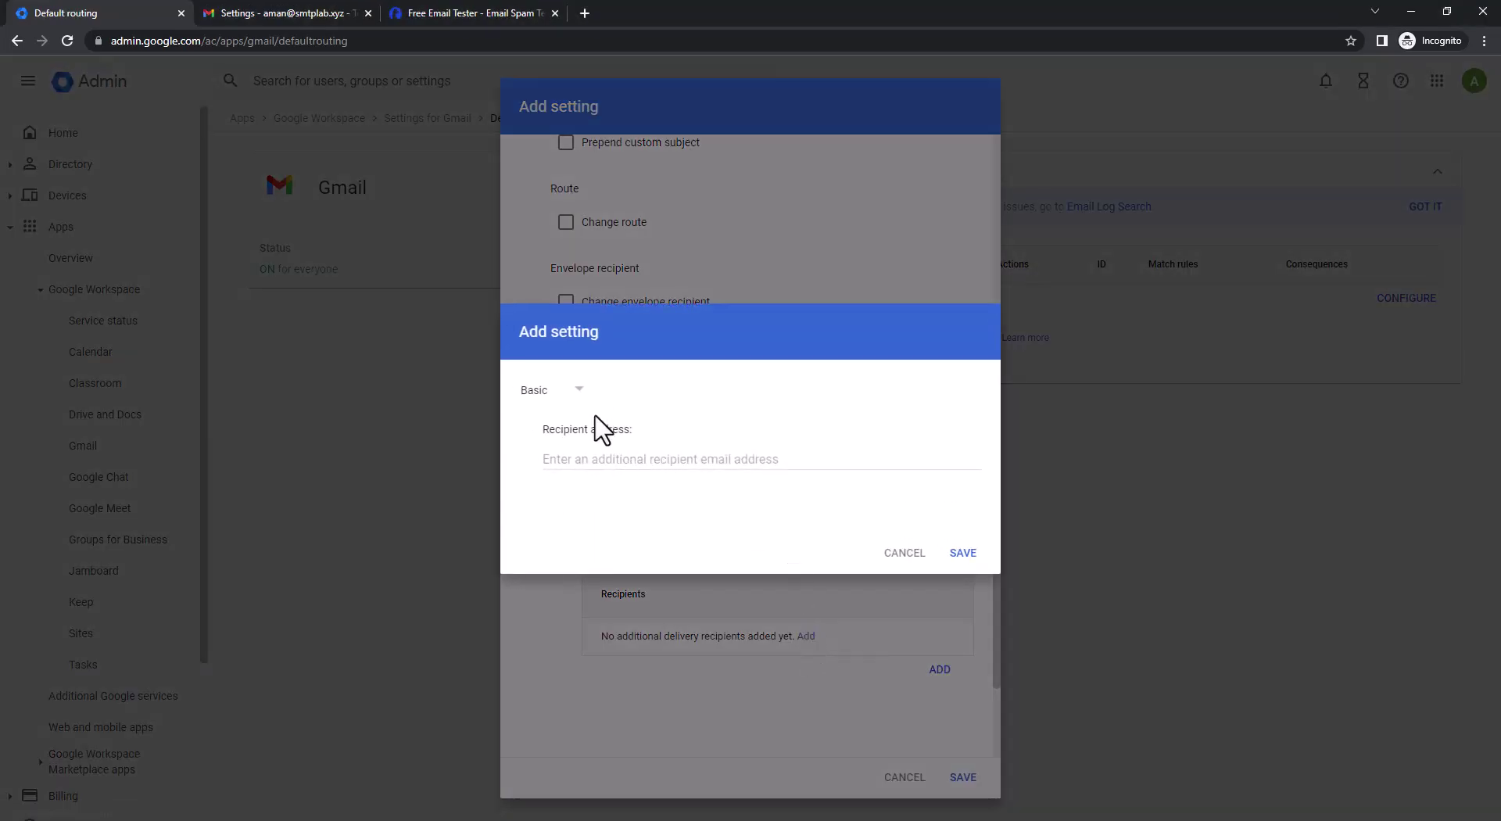
{"action": "left_click", "coordinate": [556, 391]}
{"action": "left_click", "coordinate": [565, 453]}
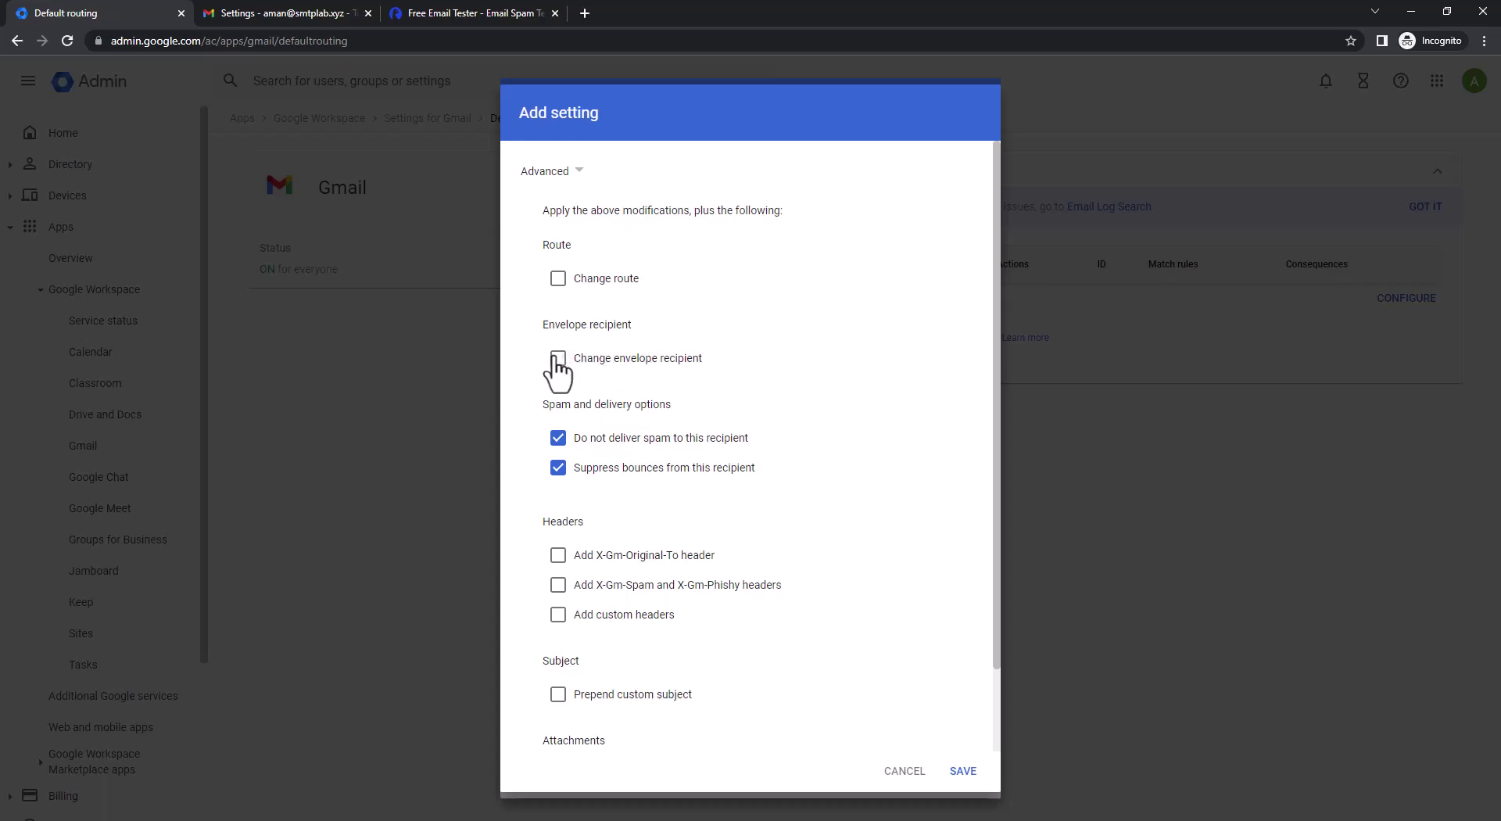
{"action": "left_click", "coordinate": [558, 358]}
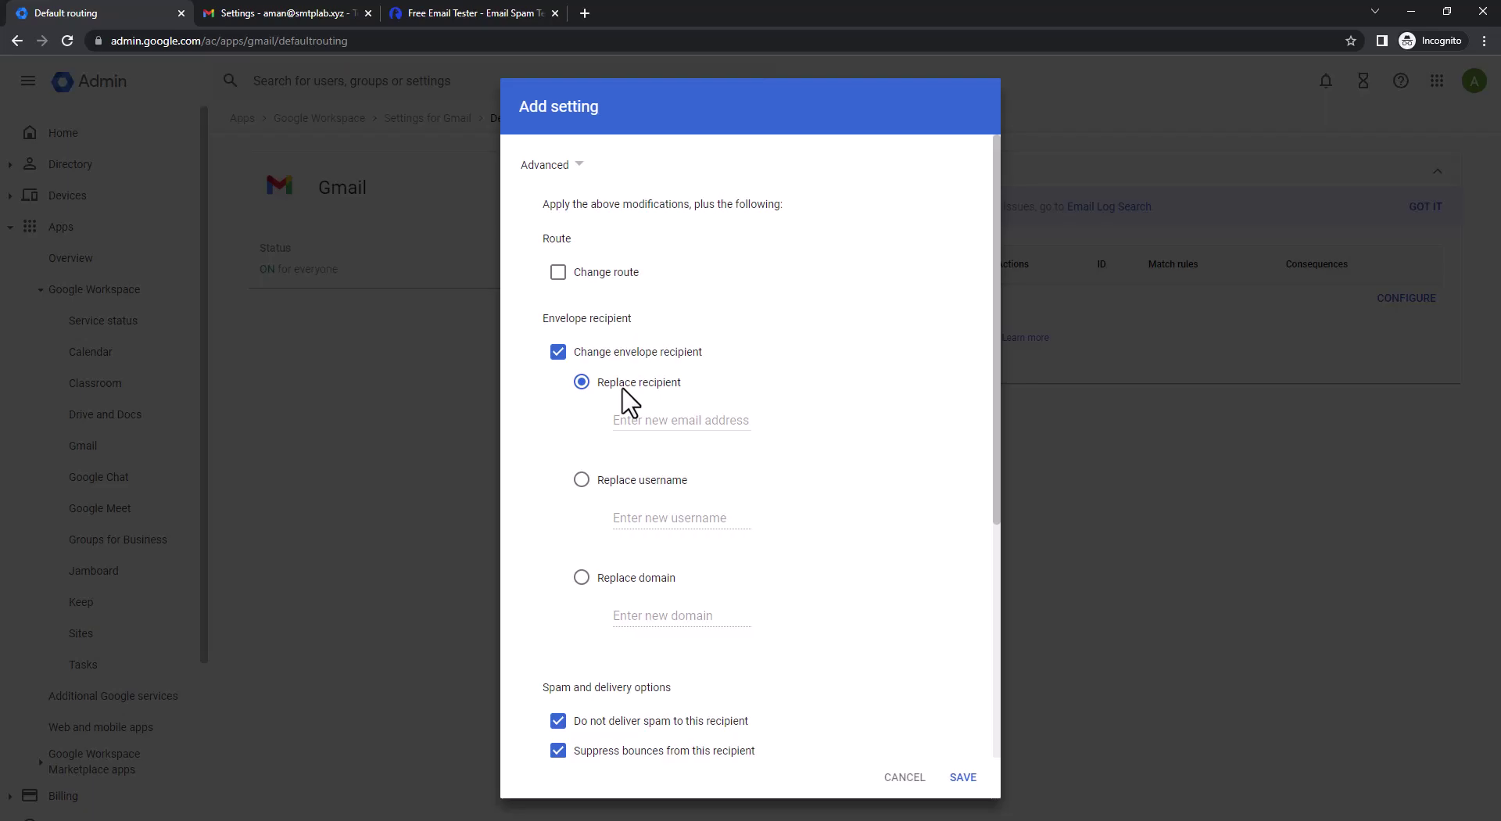
{"action": "left_click", "coordinate": [672, 422]}
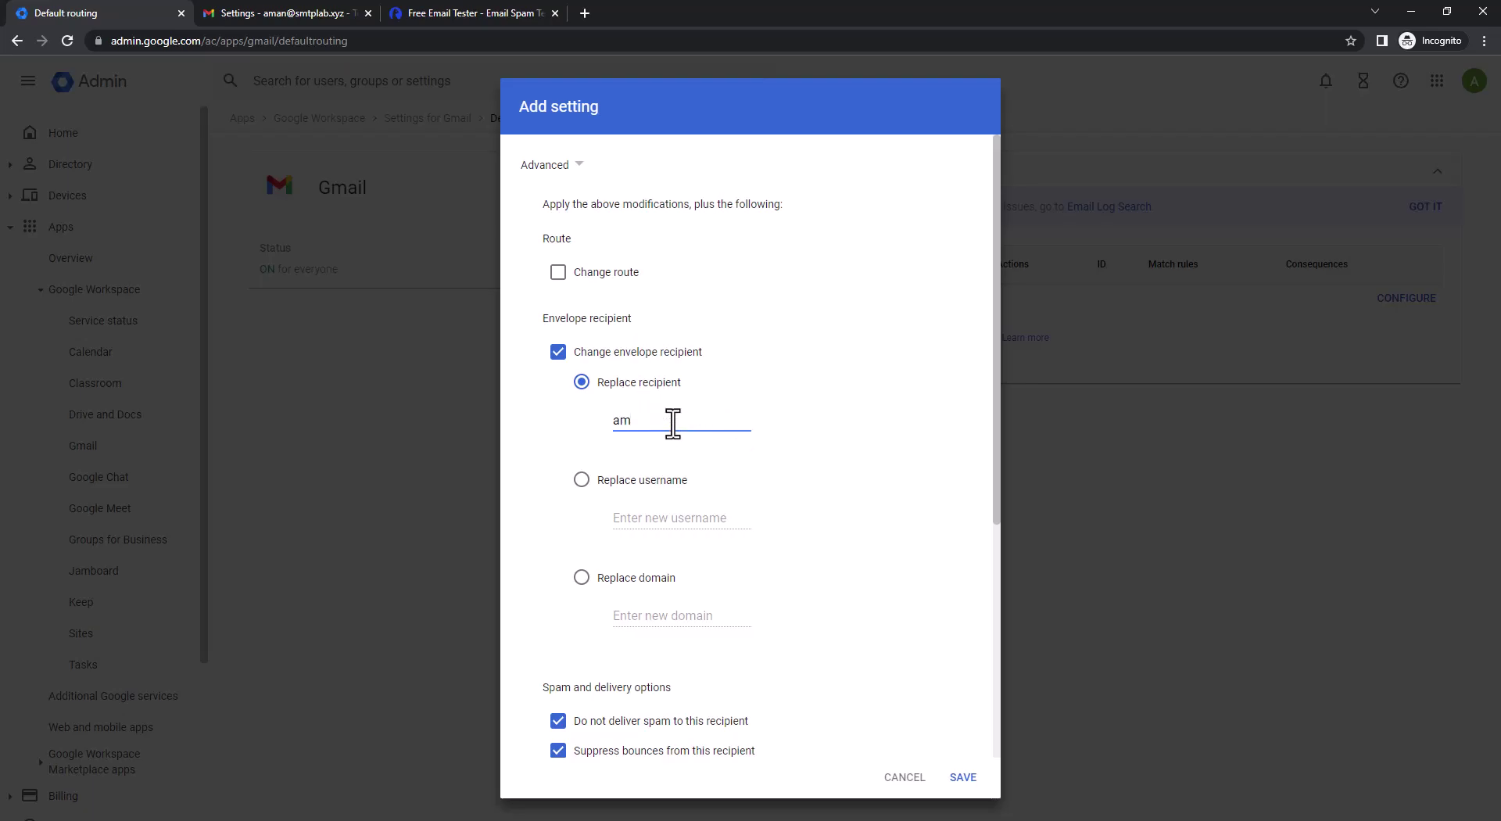
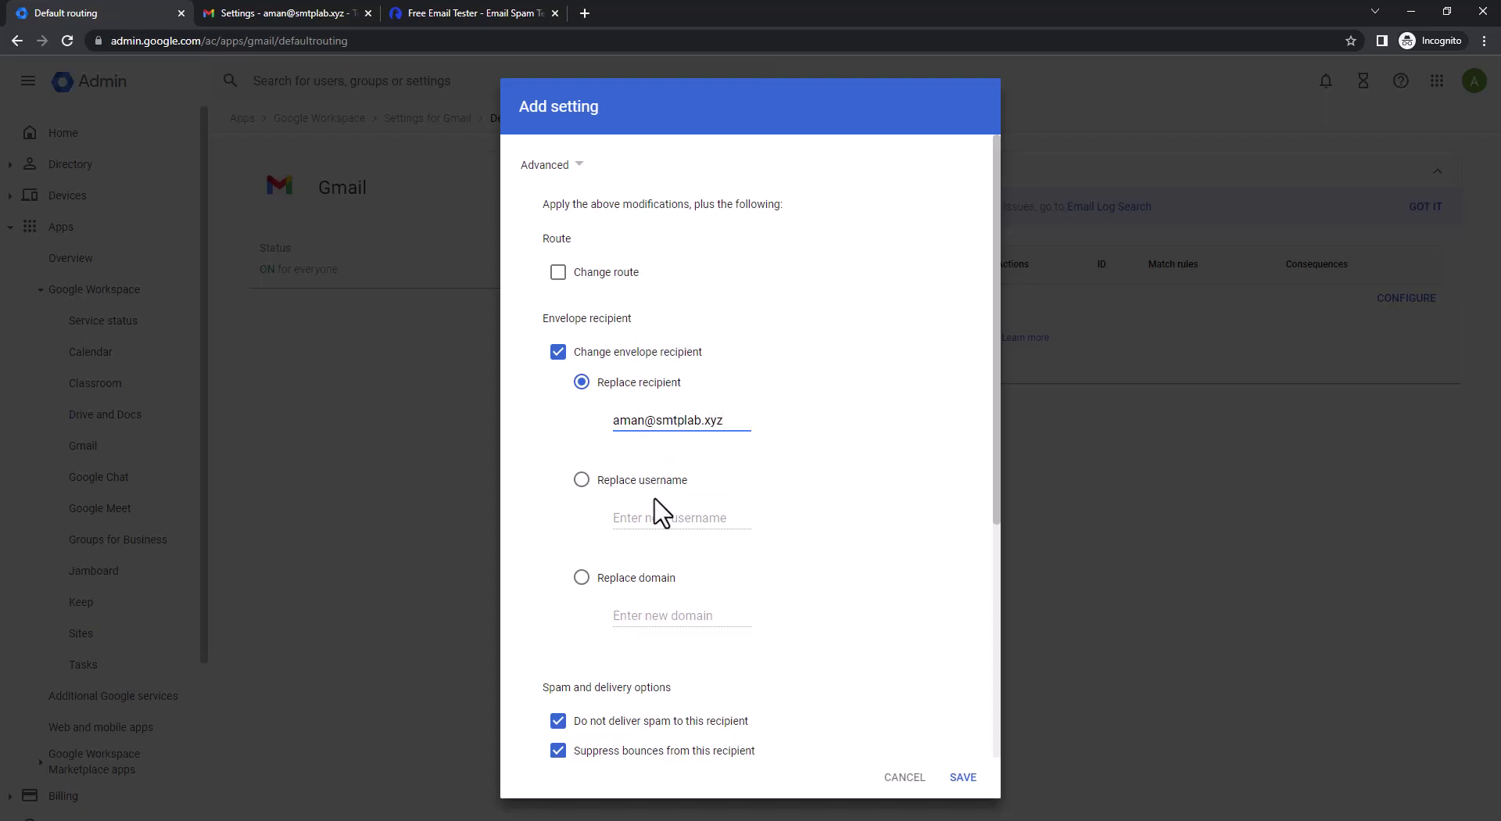
Let spam reach the extra recipient and add the X-Gm-Original-To header to its copies
{"action": "scroll", "coordinate": [743, 519], "scroll_direction": "down", "scroll_amount": 1}
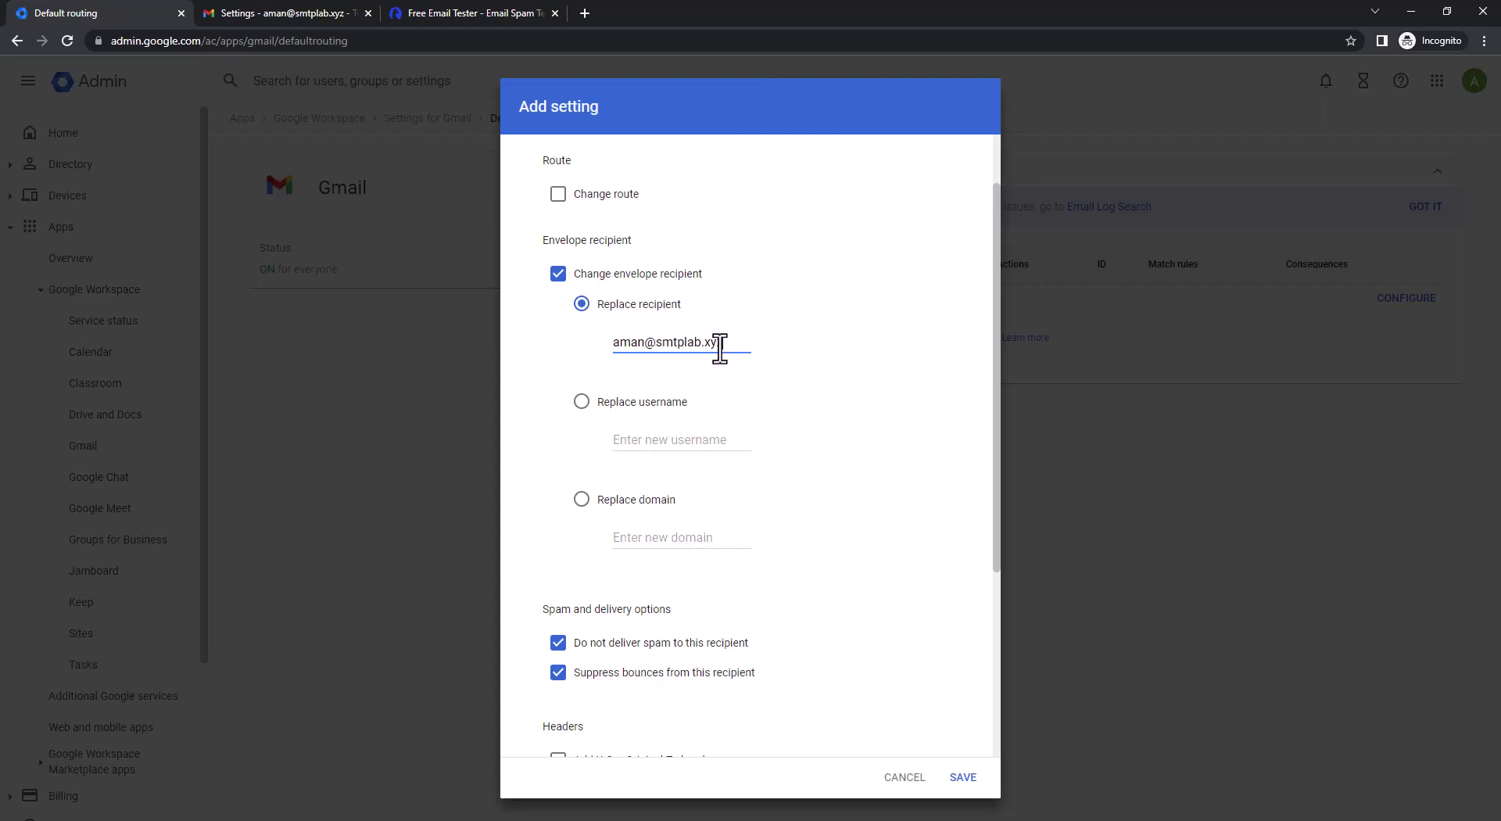
{"action": "scroll", "coordinate": [844, 469], "scroll_direction": "down", "scroll_amount": 3}
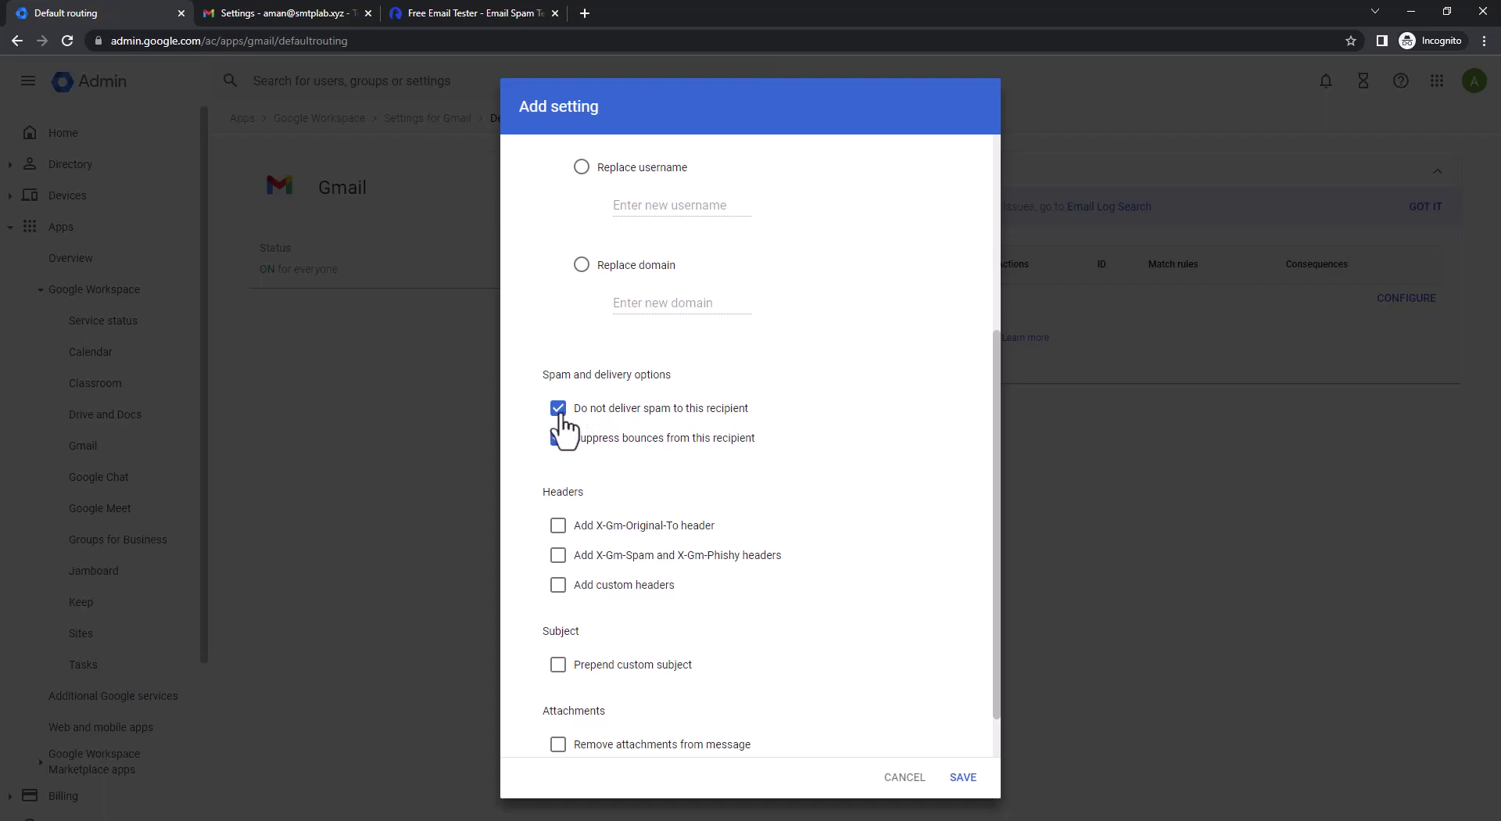
{"action": "left_click", "coordinate": [560, 412]}
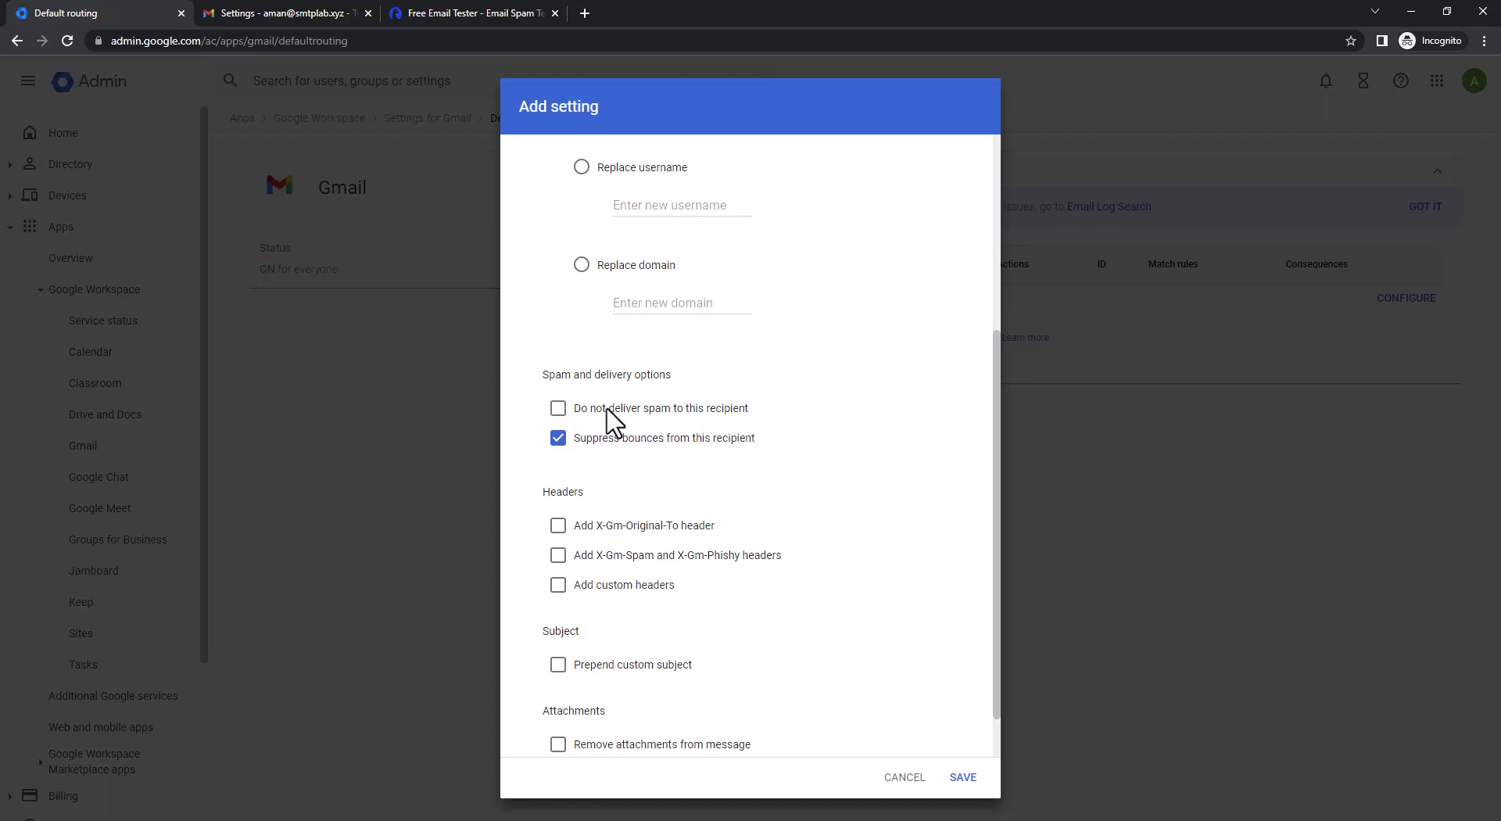
{"action": "scroll", "coordinate": [609, 531], "scroll_direction": "down", "scroll_amount": 1}
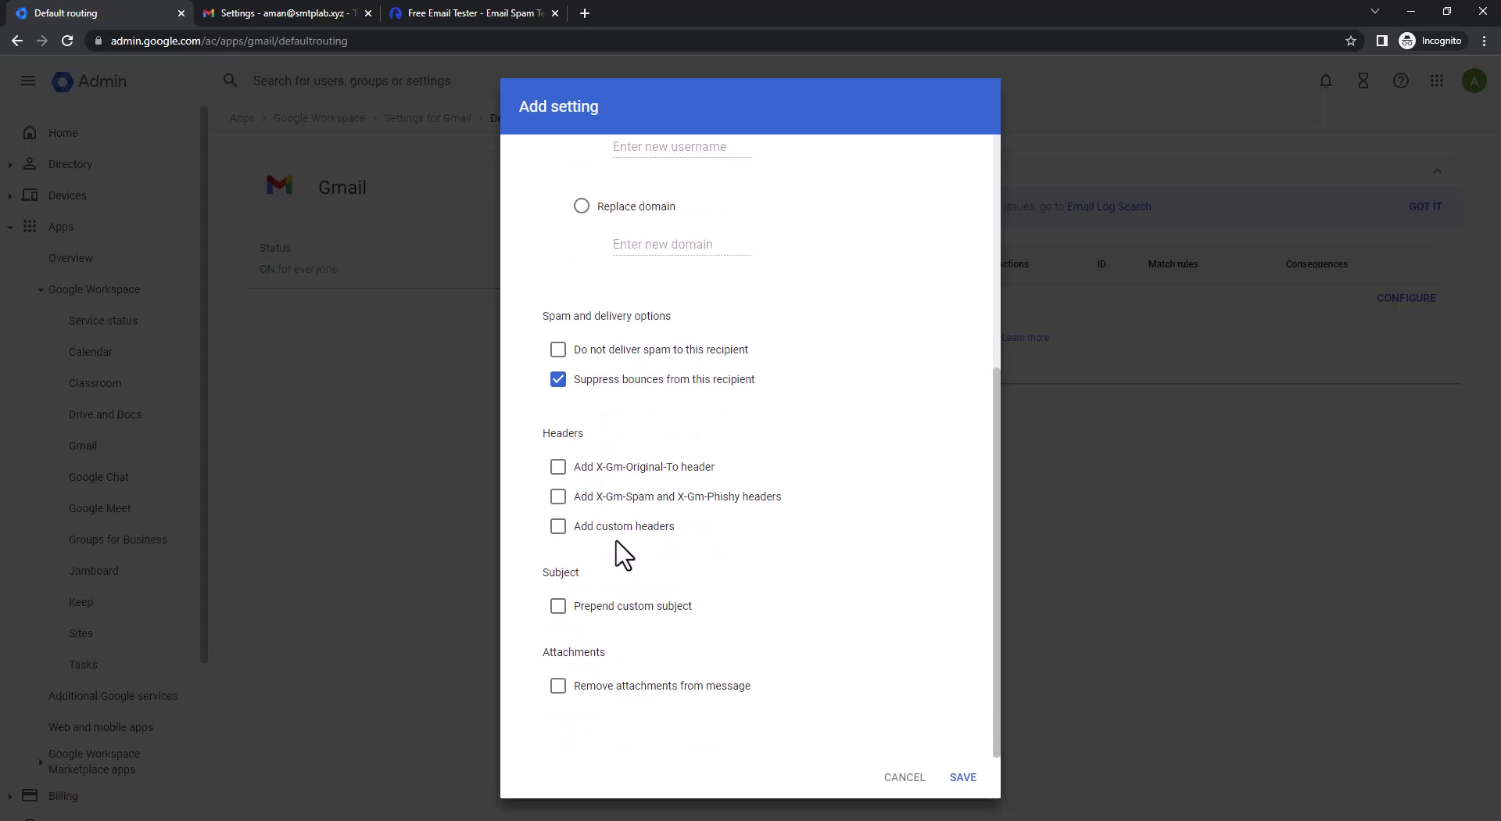
{"action": "left_click", "coordinate": [559, 473]}
Save the extra recipient, apply the rule to recognized and non-recognized addresses, and save the smtplab.xyz rule
{"action": "left_click", "coordinate": [963, 777]}
{"action": "scroll", "coordinate": [811, 700], "scroll_direction": "down", "scroll_amount": 2}
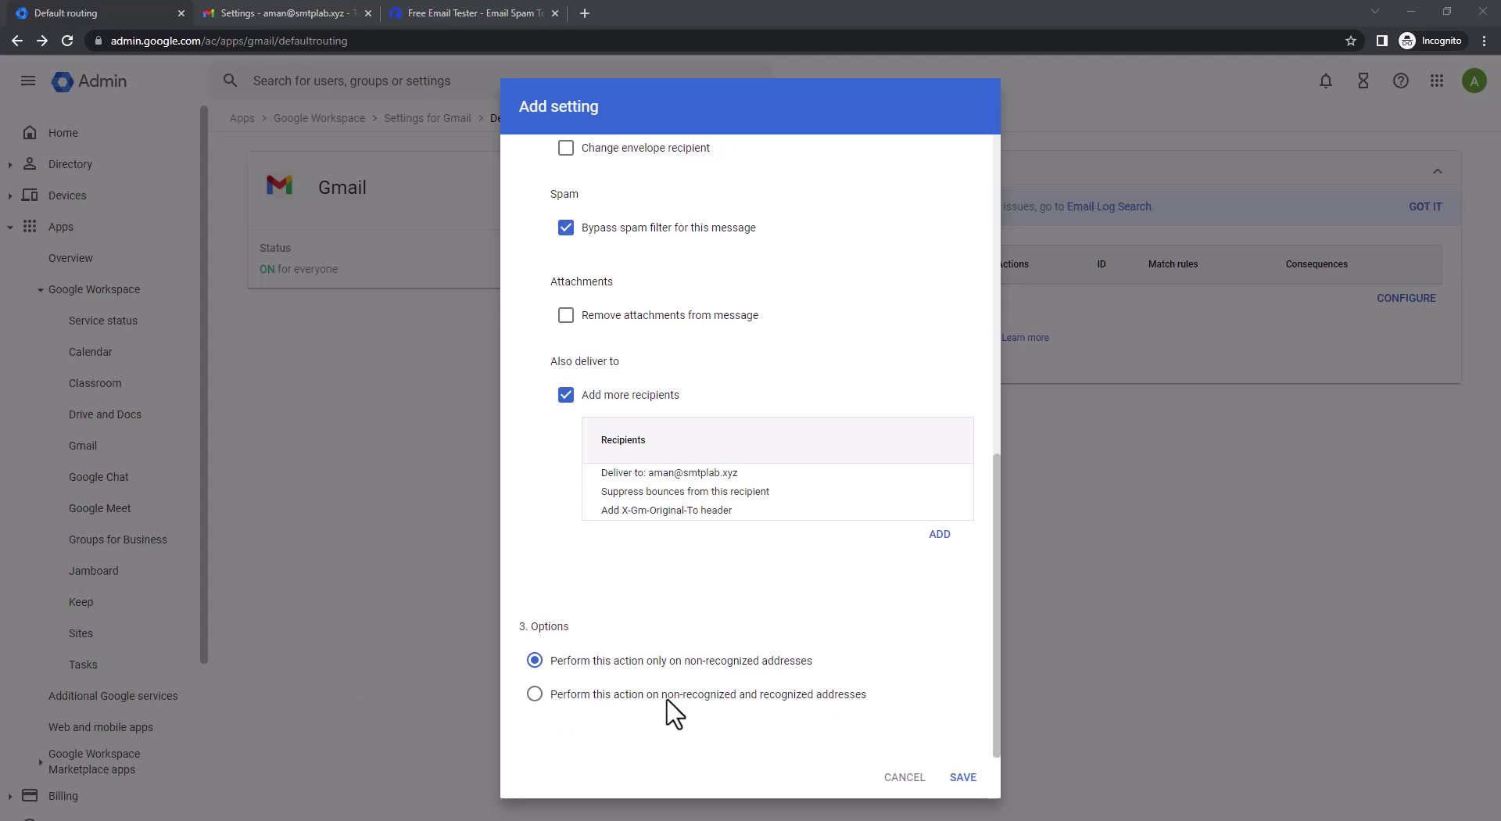
{"action": "left_click", "coordinate": [669, 696]}
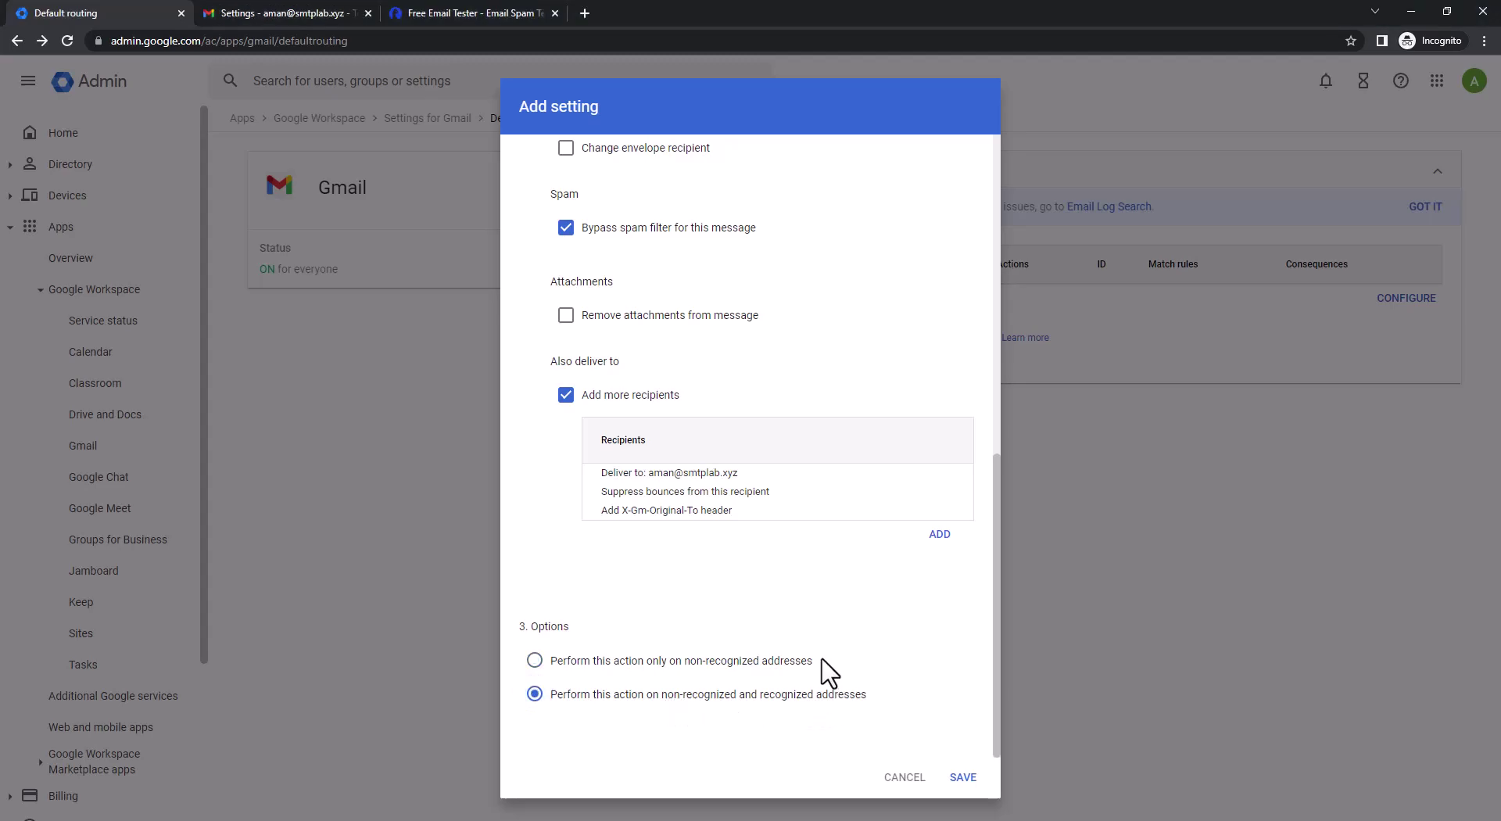
{"action": "left_click", "coordinate": [959, 778]}
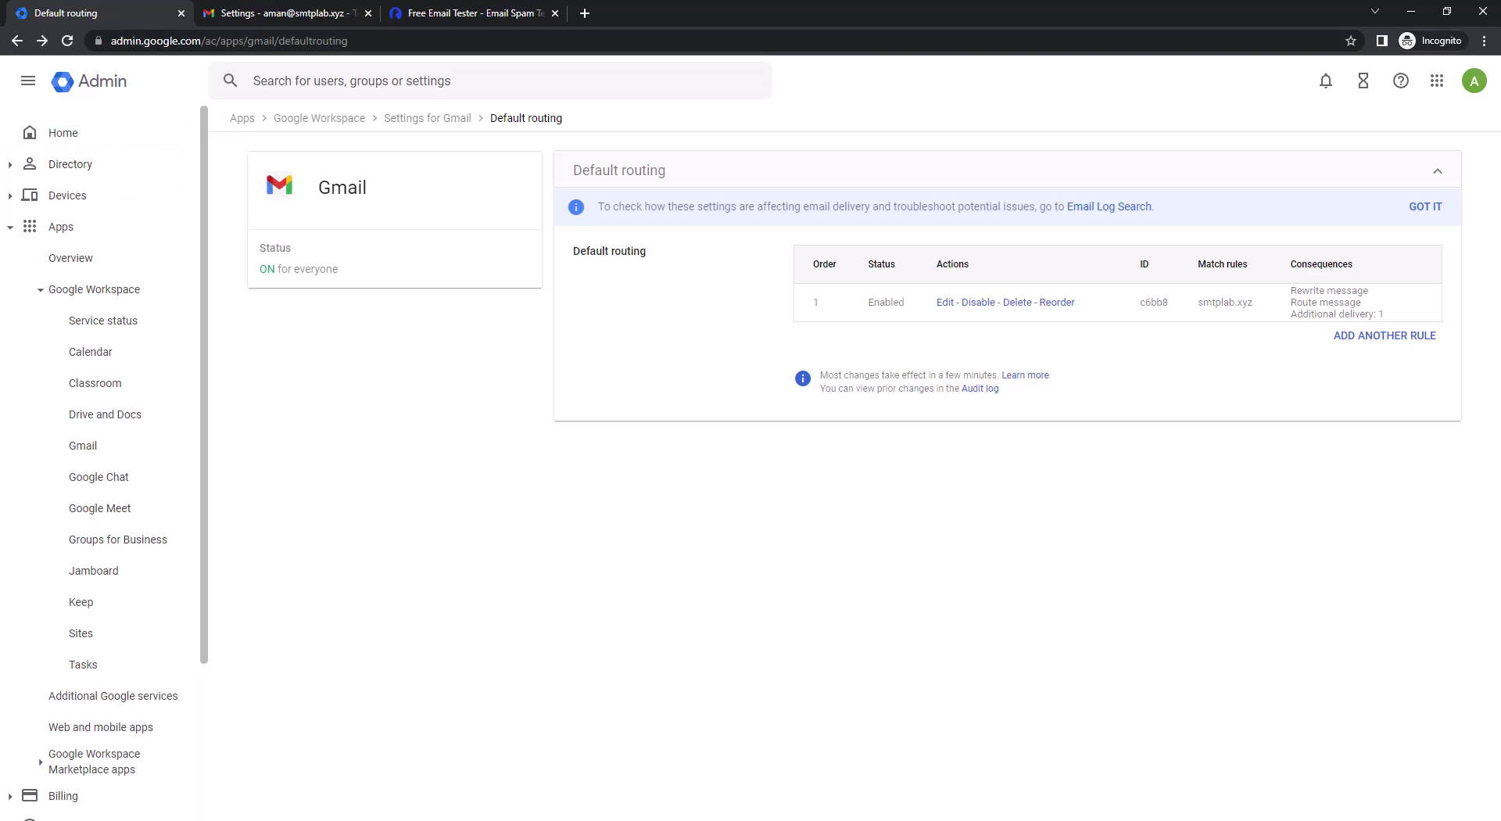
In Gmail, refresh the inbox to show the new 'Mail Test – Forwarding Test' message
{"action": "left_click", "coordinate": [266, 12]}
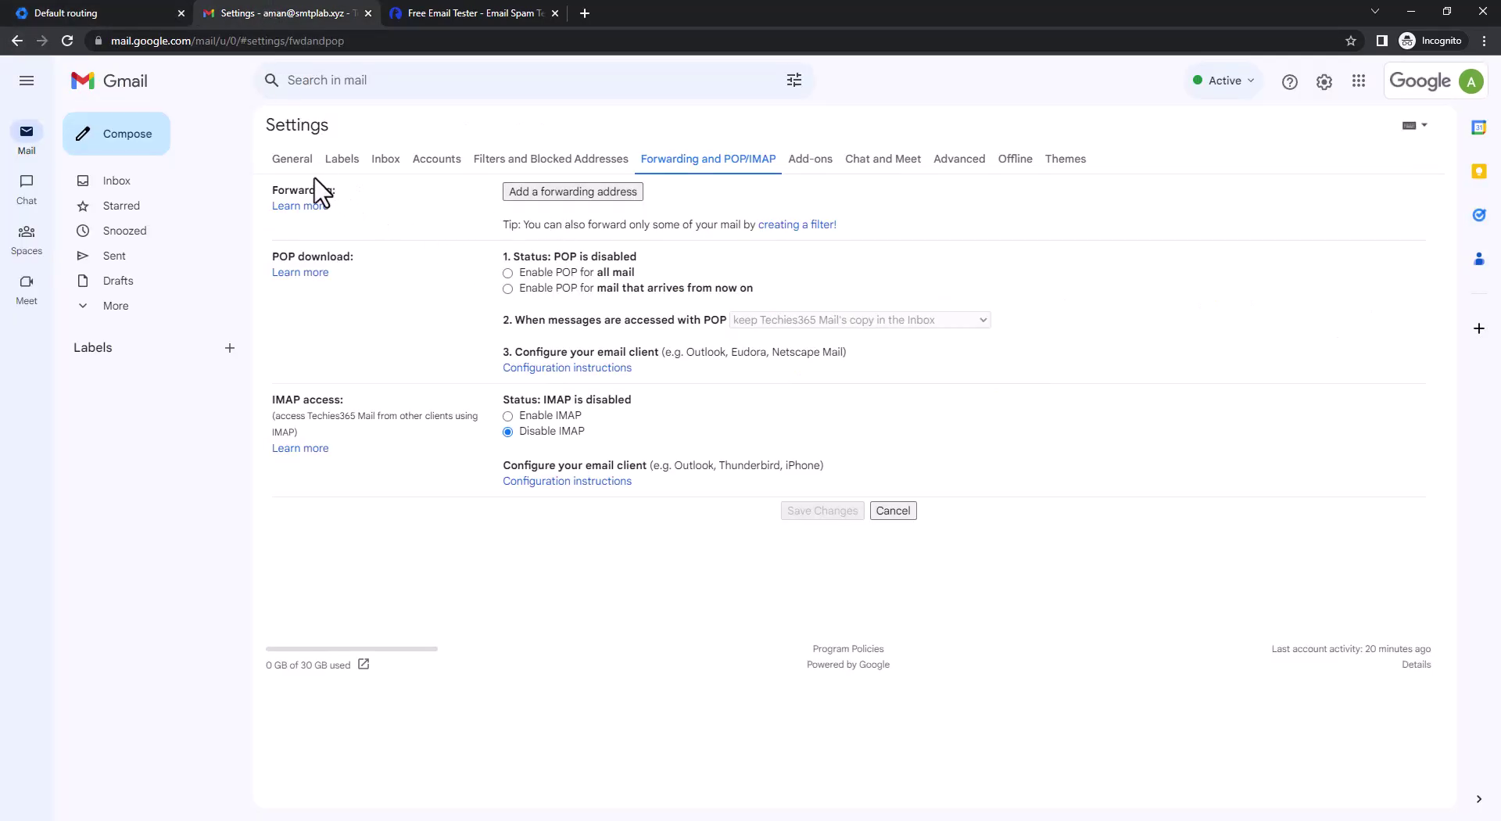
{"action": "left_click", "coordinate": [124, 183]}
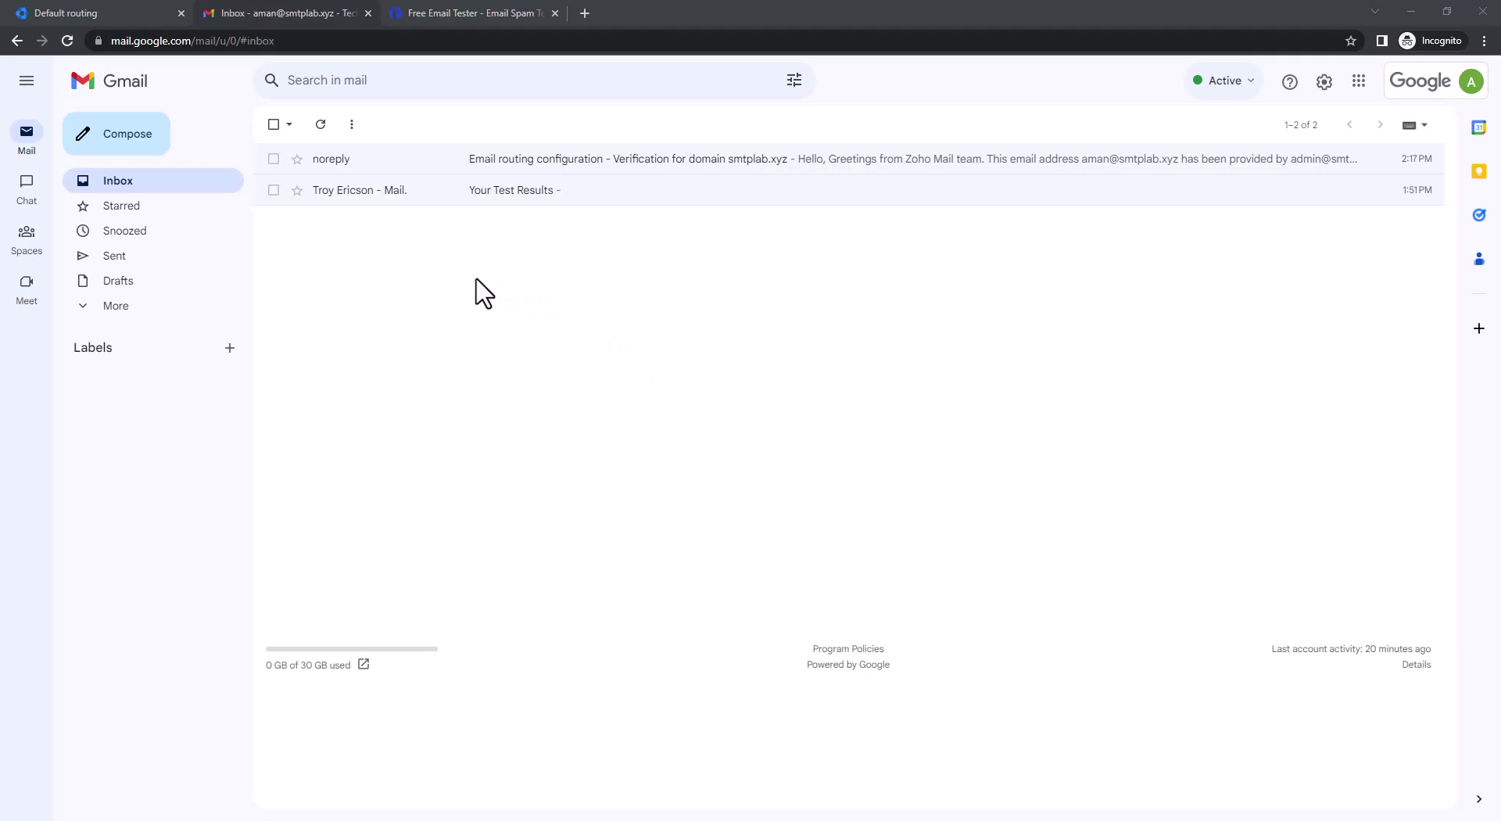
{"action": "left_click", "coordinate": [321, 127]}
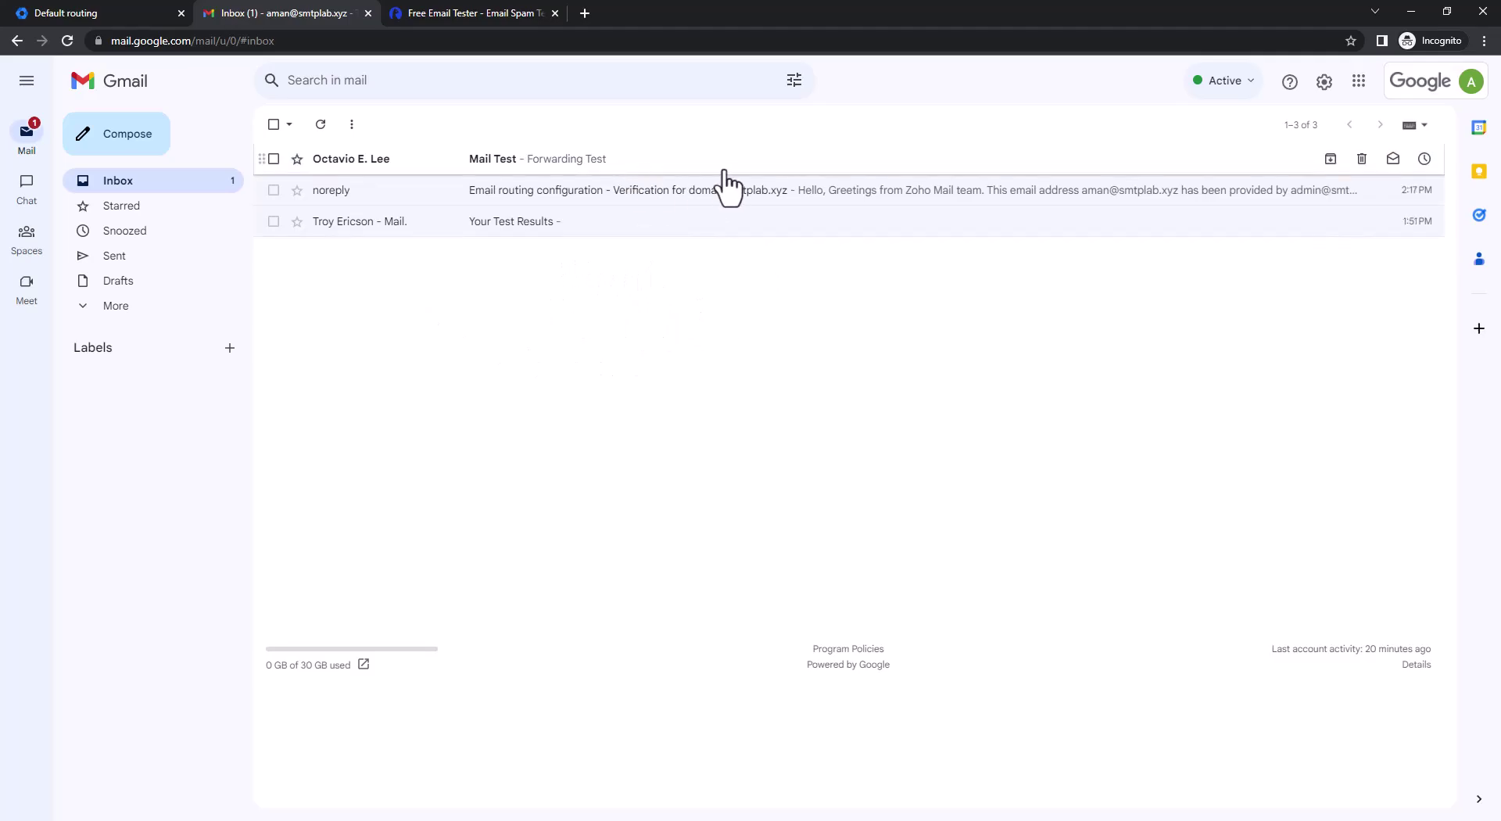
Open the Mail Test message and expand its recipient details to show the smtplab.xyz address
{"action": "left_click", "coordinate": [602, 164]}
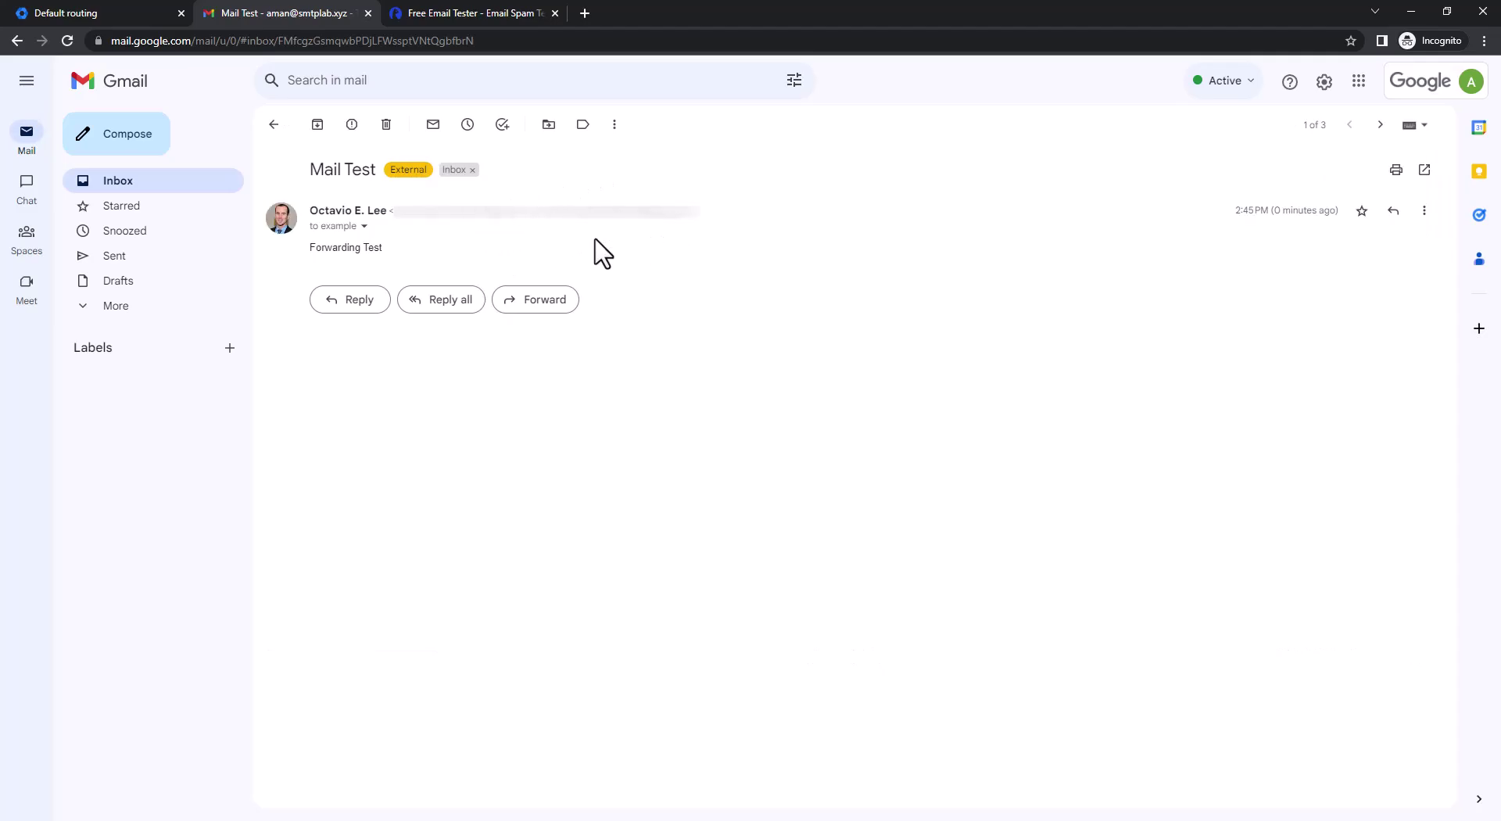
{"action": "left_click", "coordinate": [364, 227]}
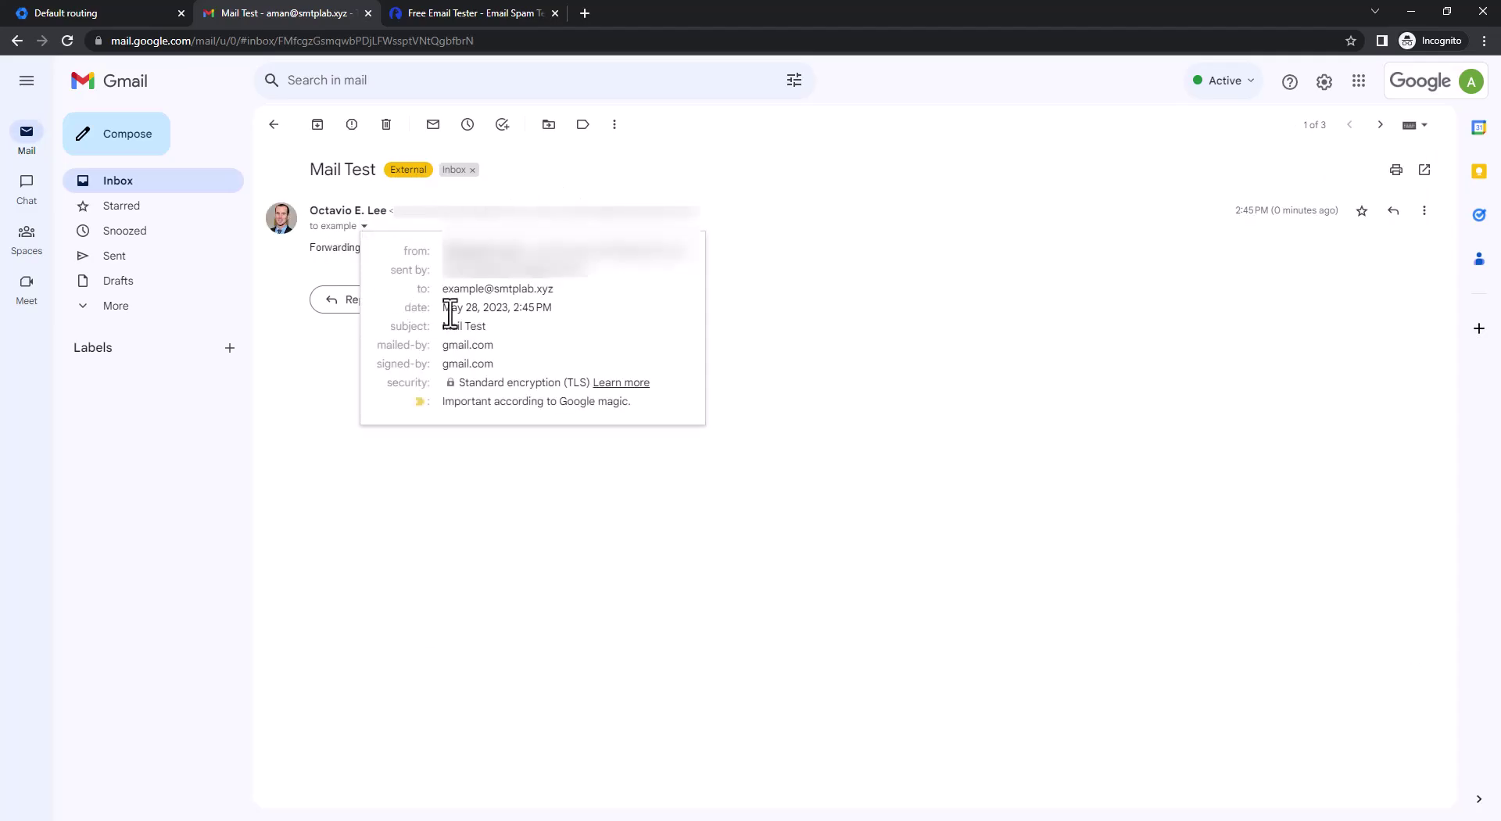